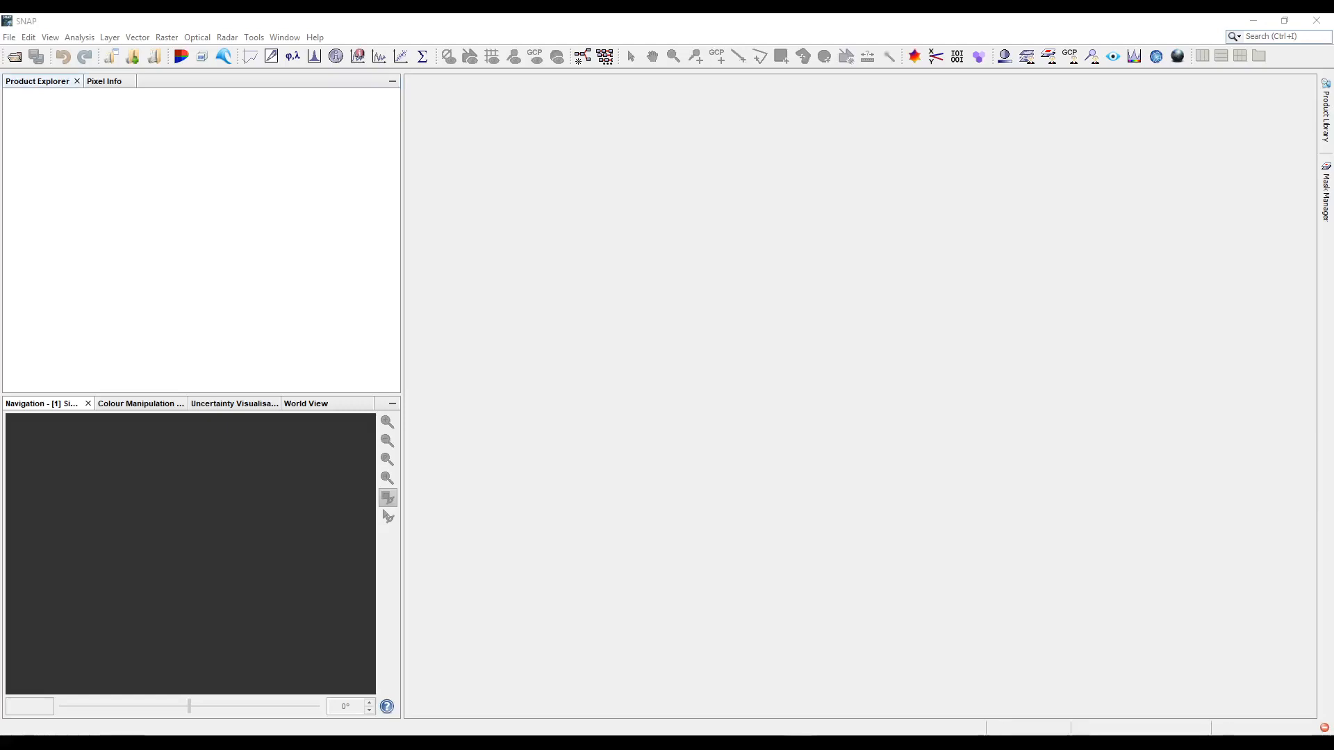
# Open the Sentinel-1 product S1A_IW_GRDH_1SDV_20201106T045217_20201106T045242_035123_041957_B3B5
pyautogui.click(14, 57)
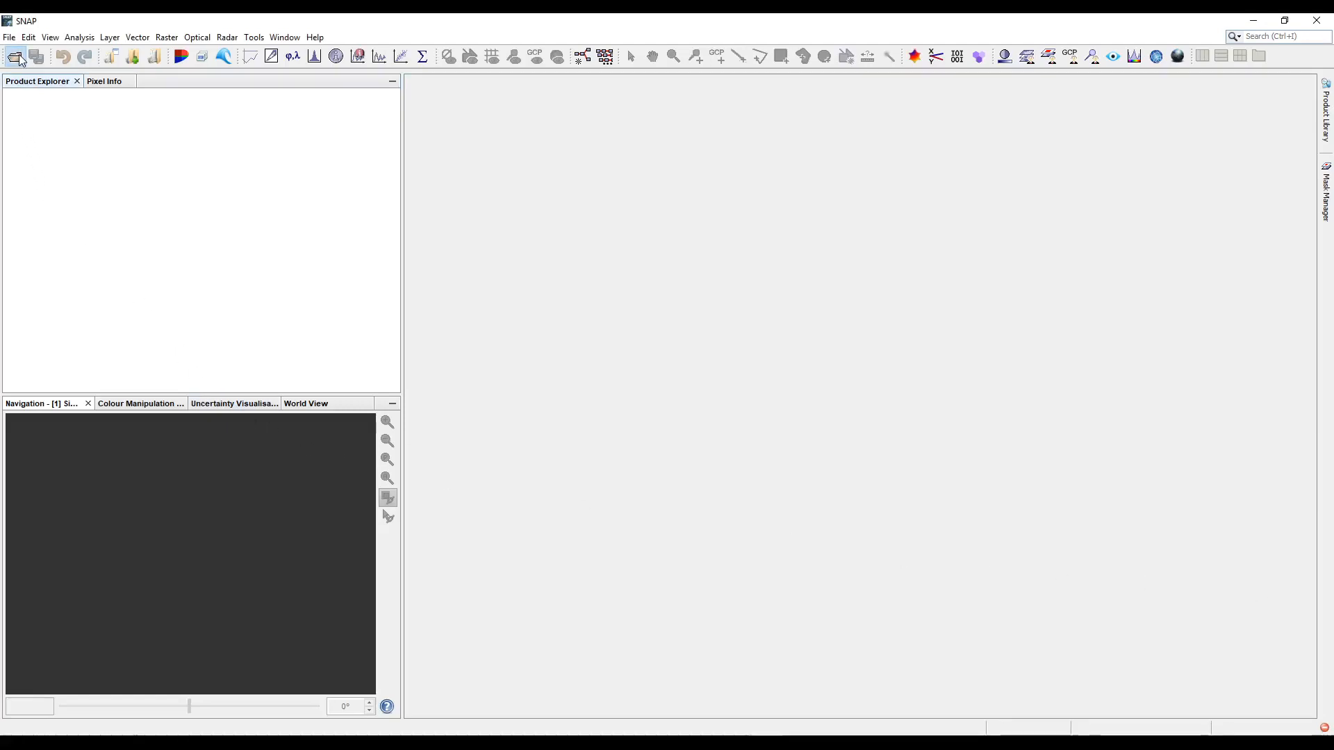
pyautogui.click(462, 203)
pyautogui.click(925, 411)
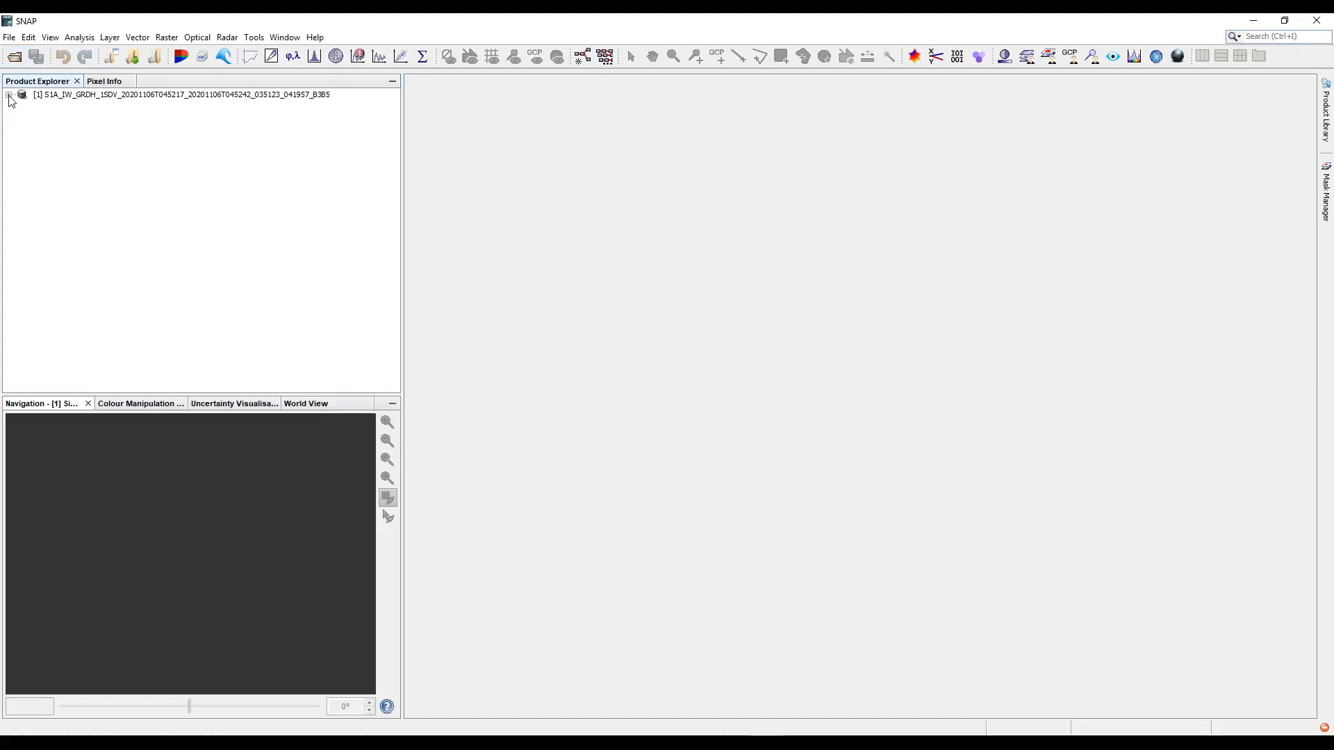
# List the opened product's bands and examine its footprint over Europe in the World View
pyautogui.click(8, 95)
pyautogui.click(21, 157)
pyautogui.click(306, 404)
pyautogui.scroll(3, 214, 516)
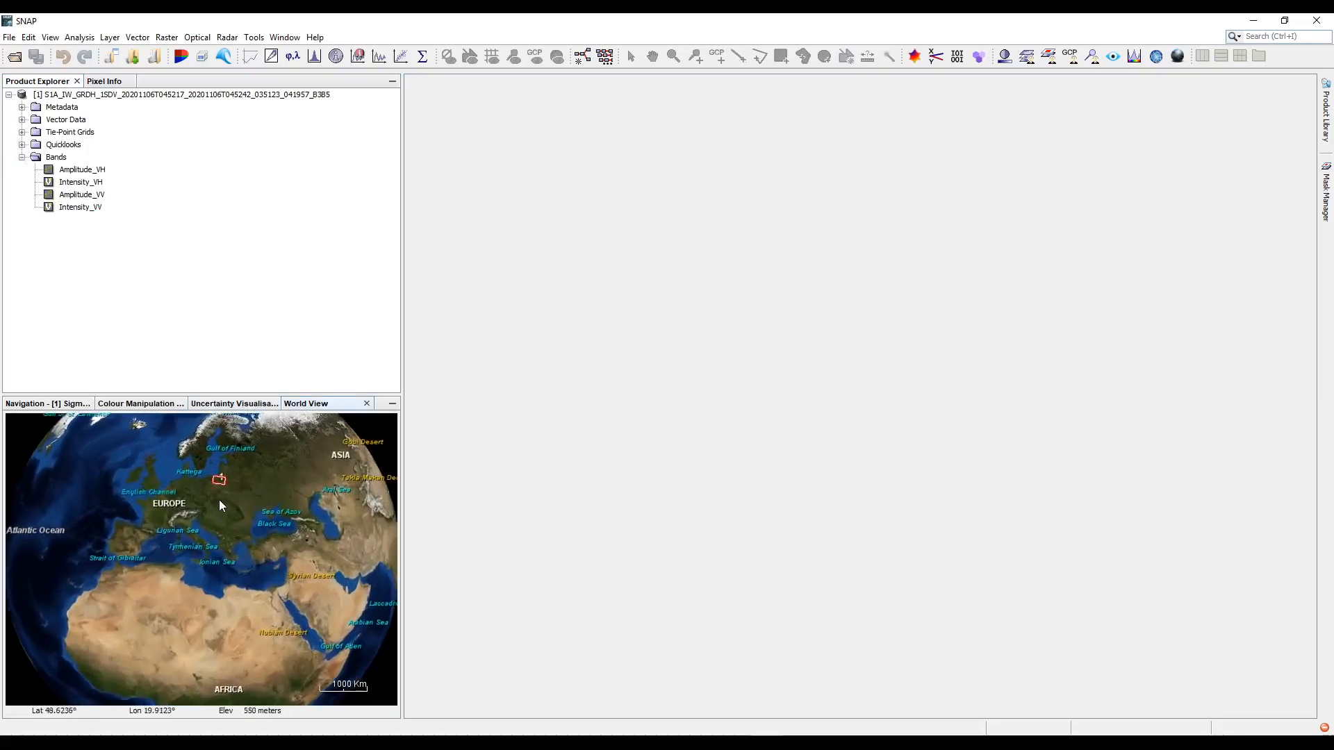
pyautogui.moveTo(219, 504); pyautogui.dragTo(214, 575)
pyautogui.scroll(5, 212, 556)
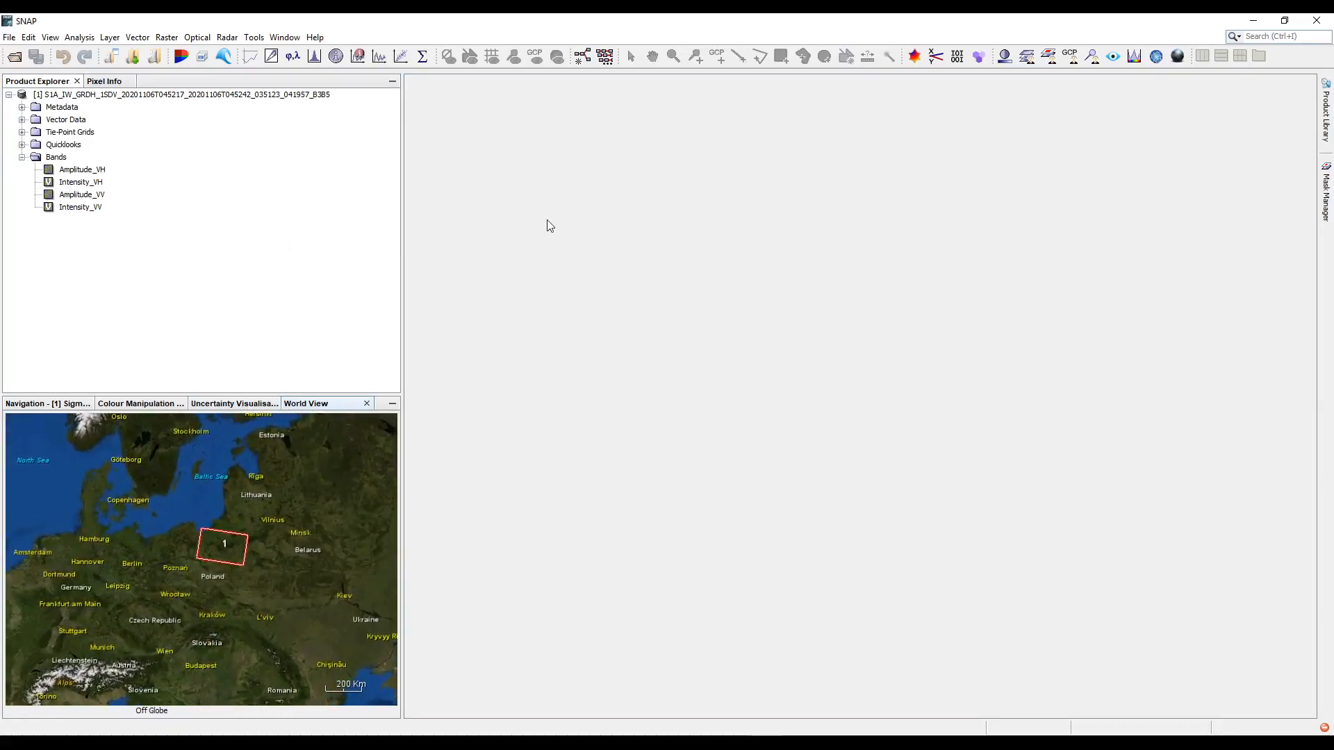
# Open the Graph Builder, widen its window and move the Write node farther from Read to make room for operators
pyautogui.click(582, 57)
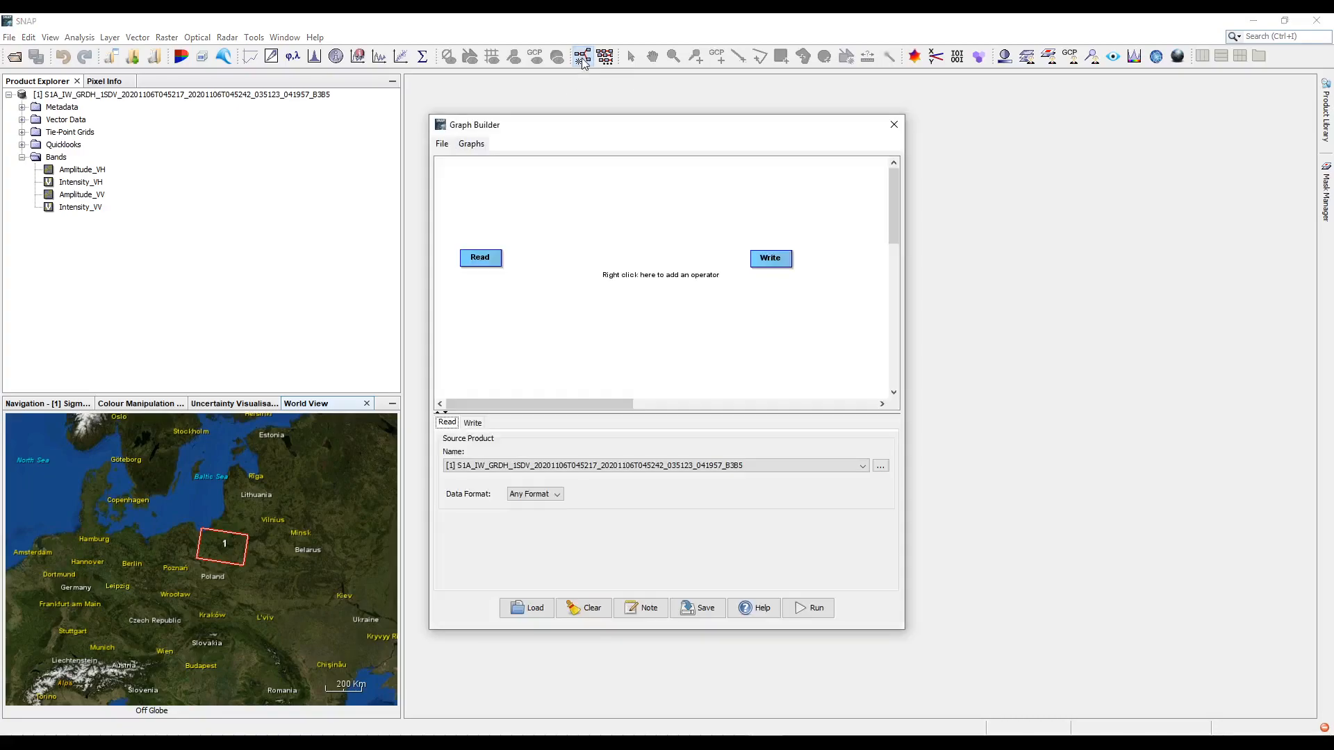
pyautogui.moveTo(564, 125); pyautogui.dragTo(550, 85)
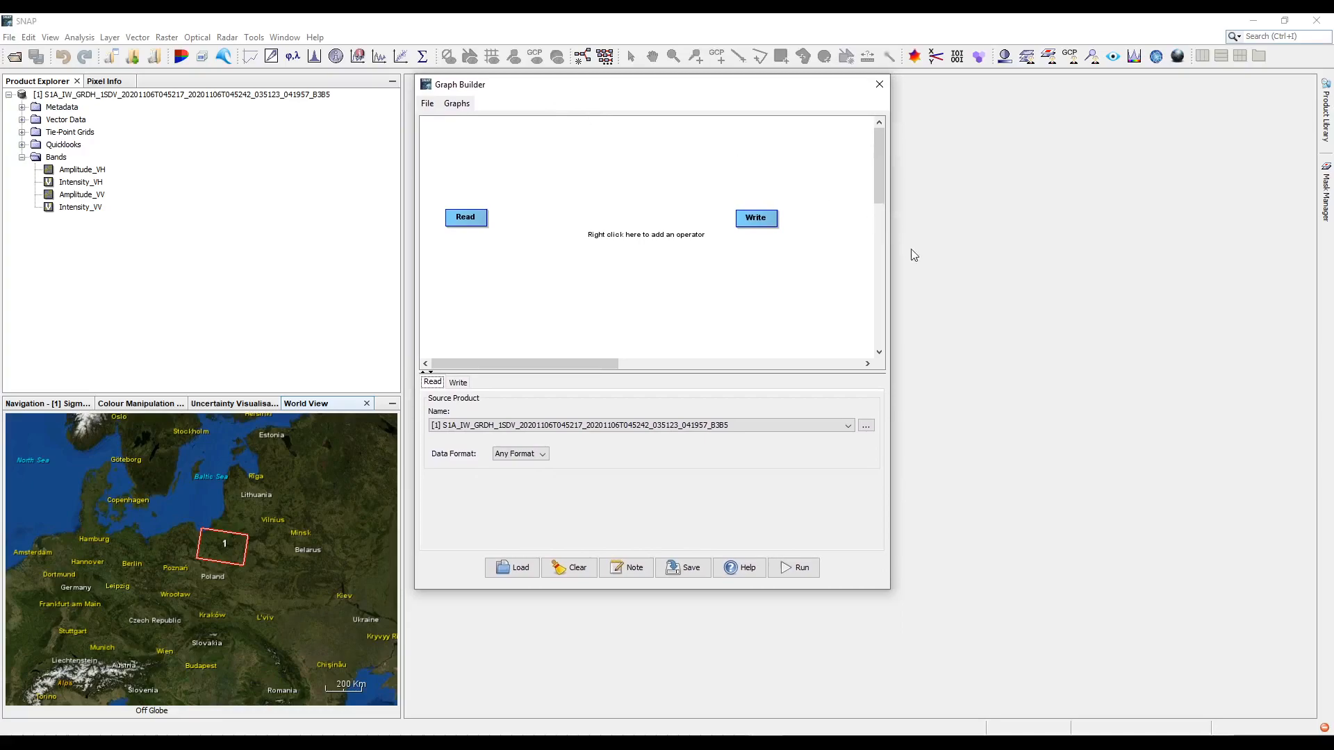
pyautogui.moveTo(892, 266); pyautogui.dragTo(1108, 272)
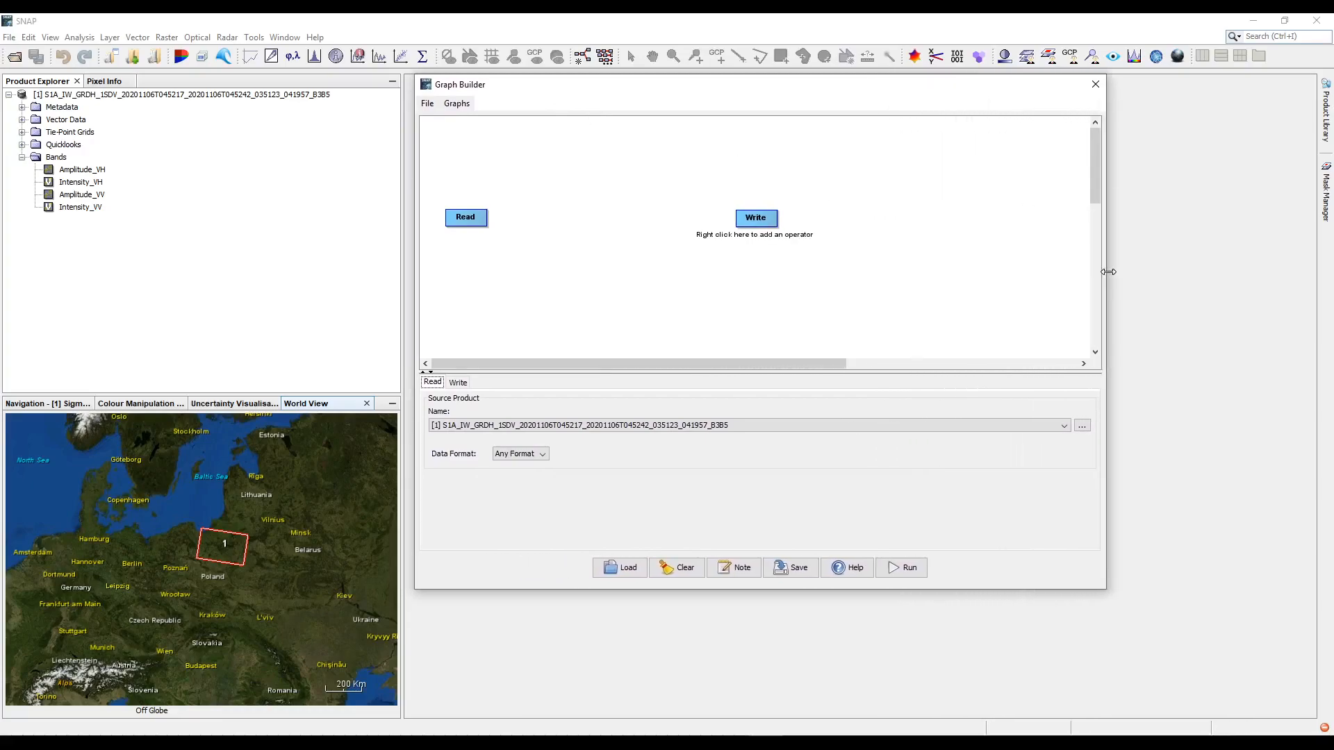
pyautogui.moveTo(778, 226); pyautogui.dragTo(999, 223)
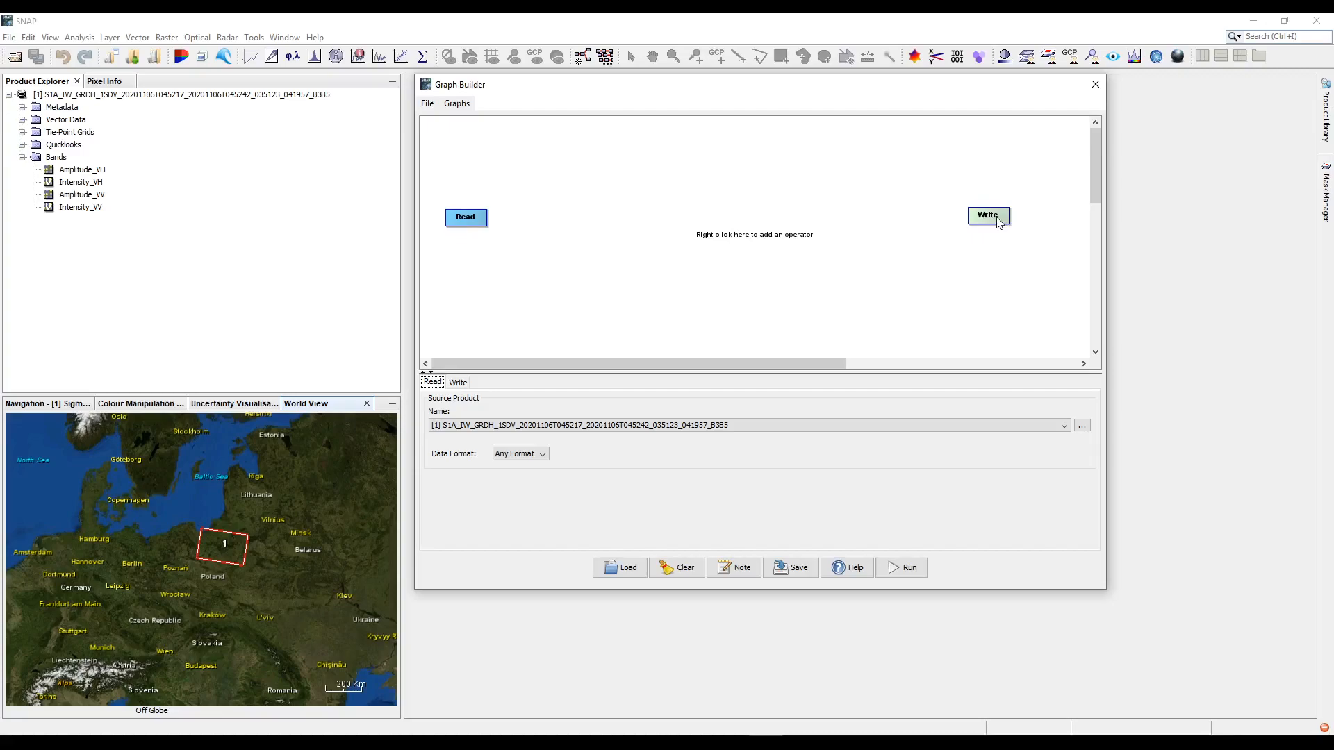
# Add the radiometric ThermalNoiseRemoval operator to the graph and place it beside the Read node
pyautogui.rightClick(527, 224)
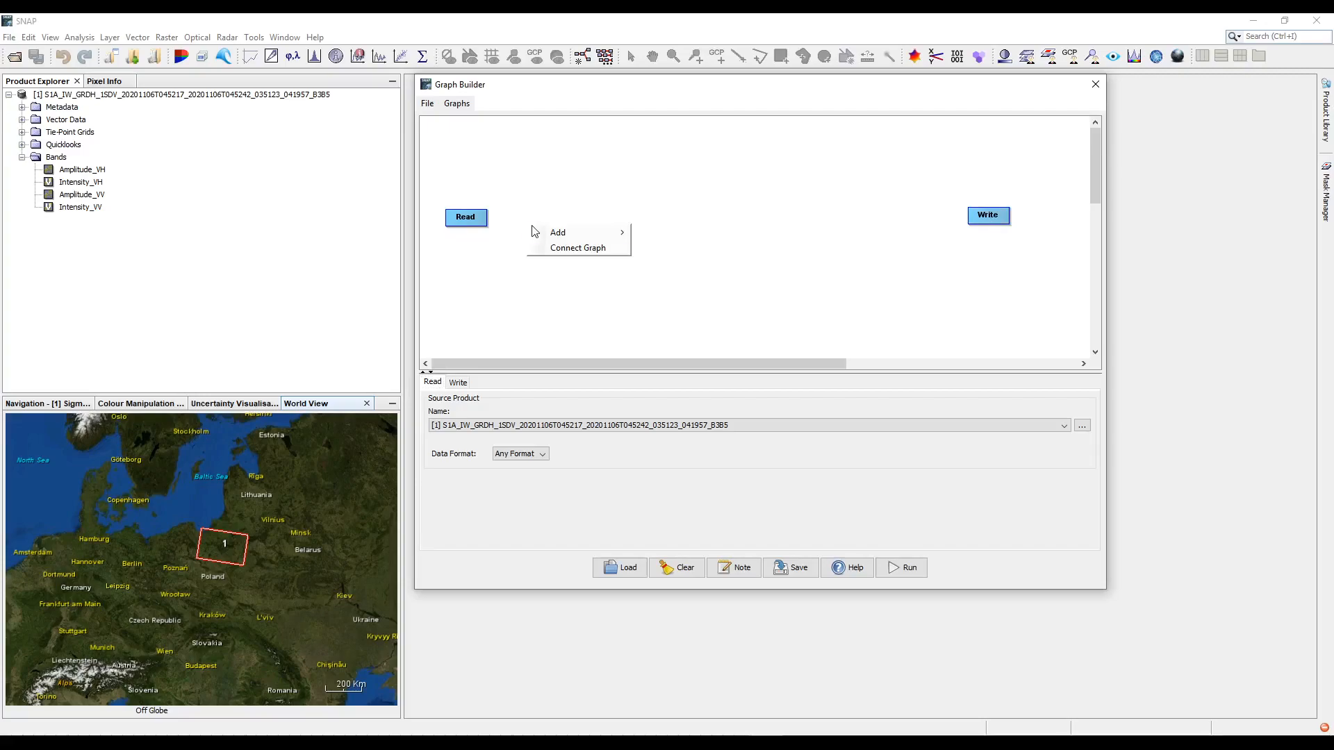
pyautogui.moveTo(539, 234)
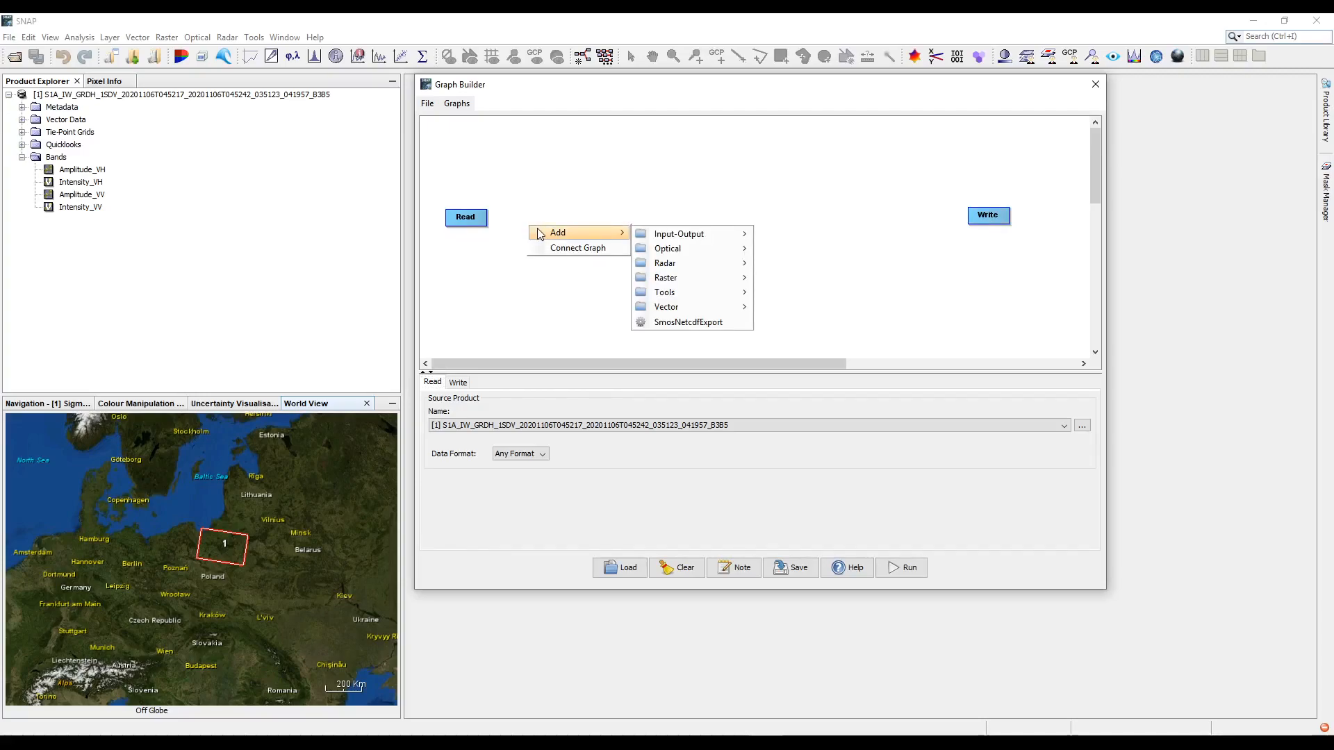
pyautogui.moveTo(672, 266)
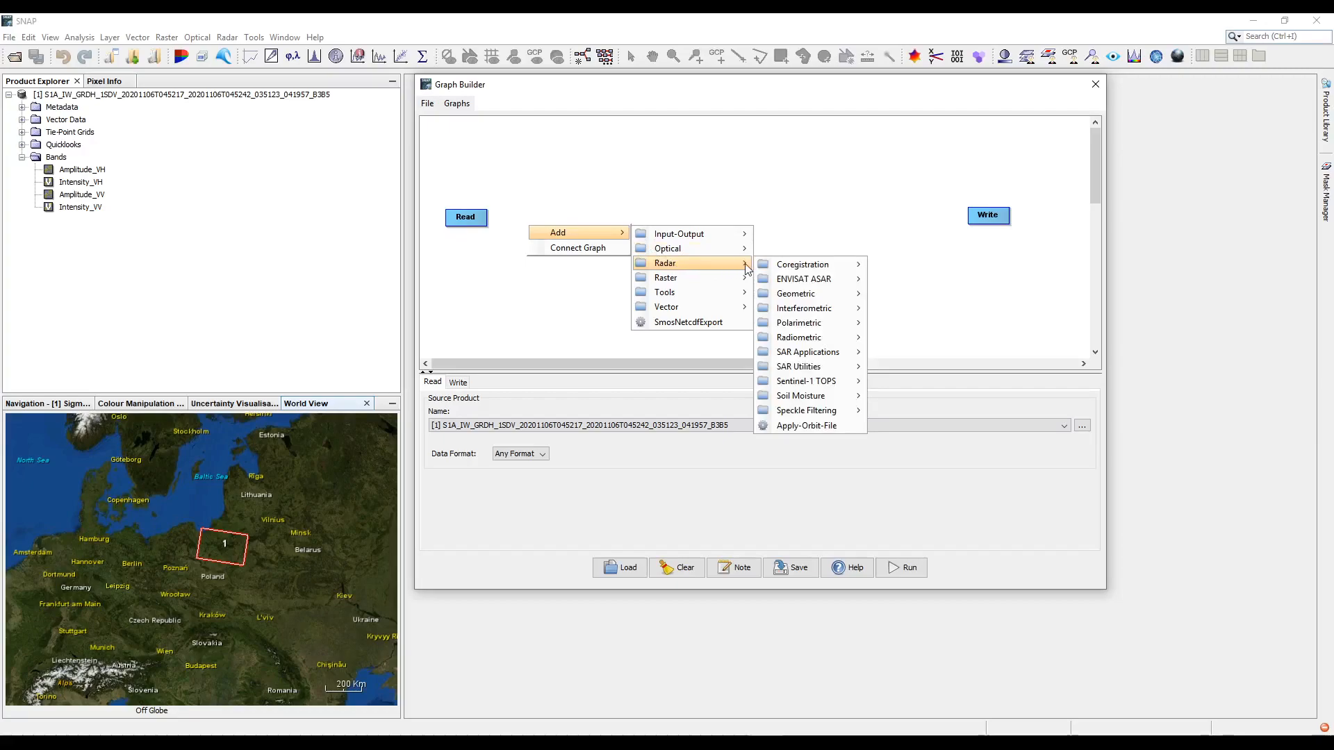
pyautogui.moveTo(824, 339)
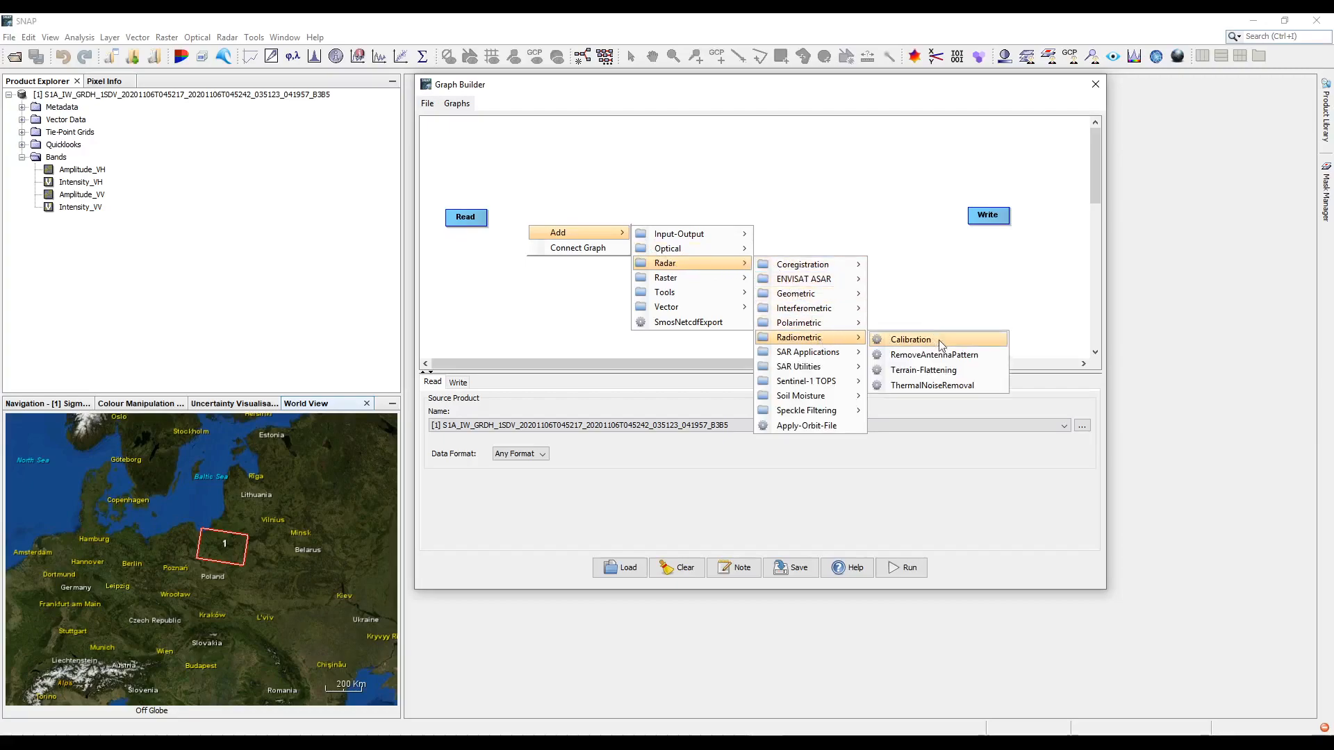
pyautogui.click(943, 386)
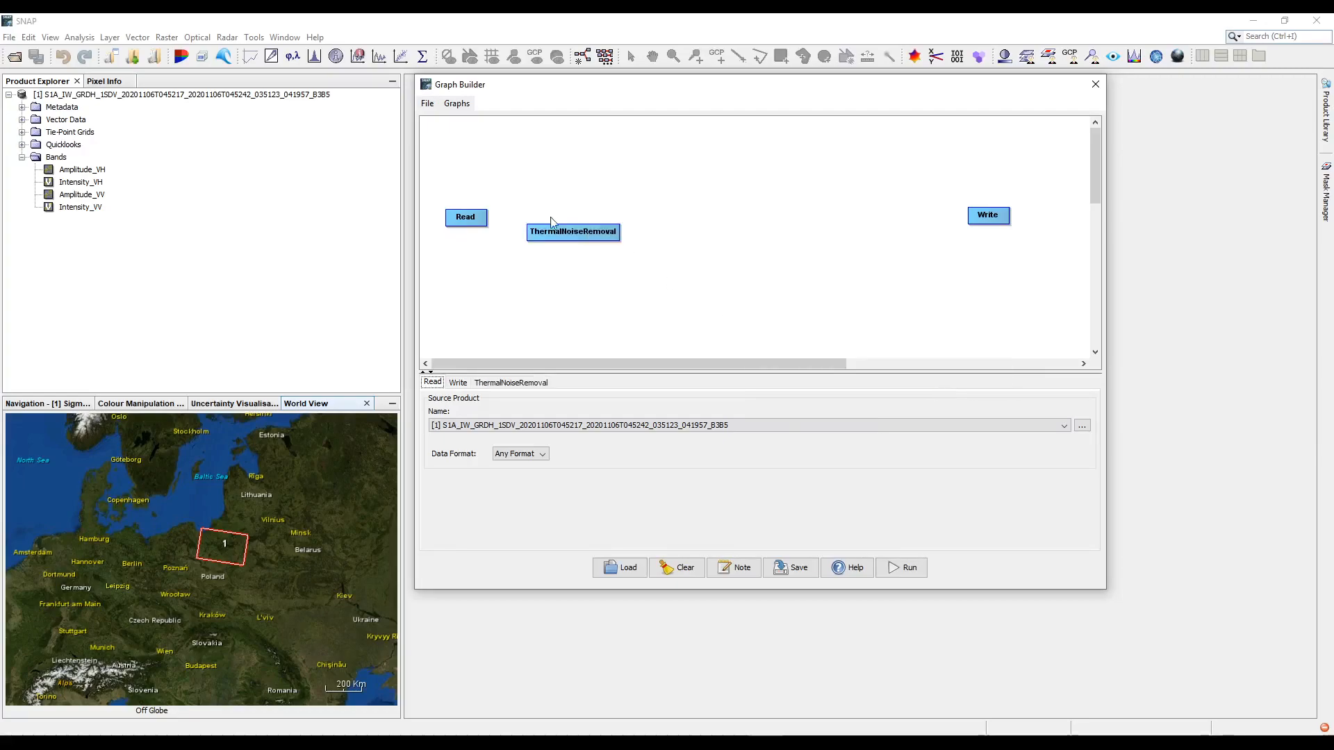
pyautogui.moveTo(561, 230); pyautogui.dragTo(550, 223)
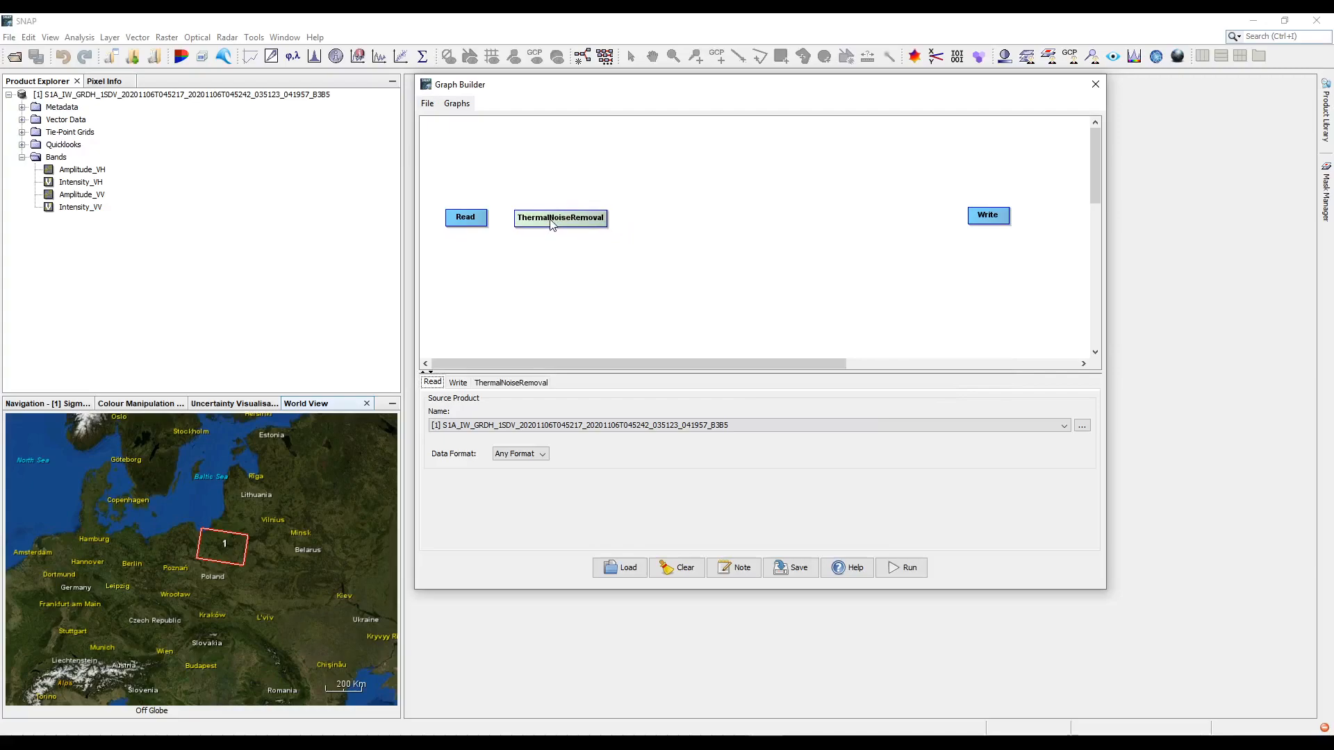
# Add the radar Apply-Orbit-File operator and place it directly after ThermalNoiseRemoval
pyautogui.rightClick(672, 236)
pyautogui.moveTo(701, 242)
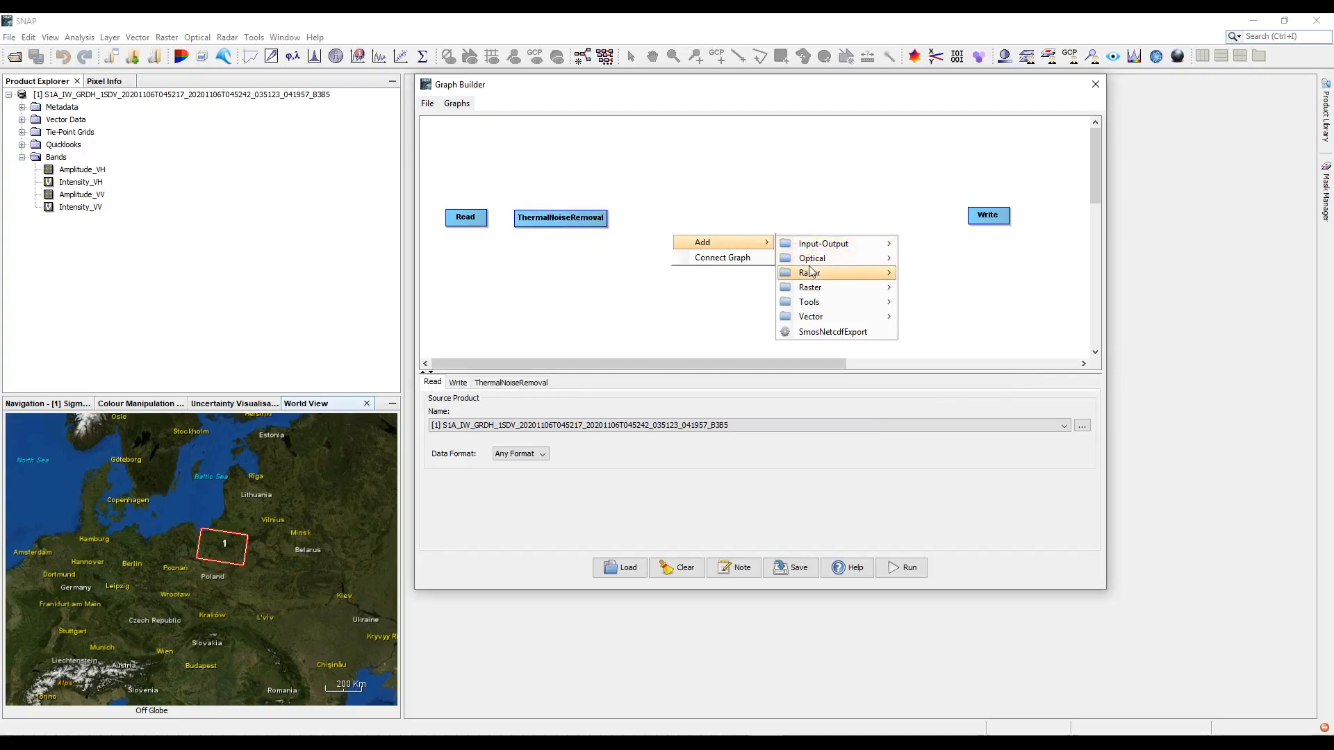
pyautogui.moveTo(812, 273)
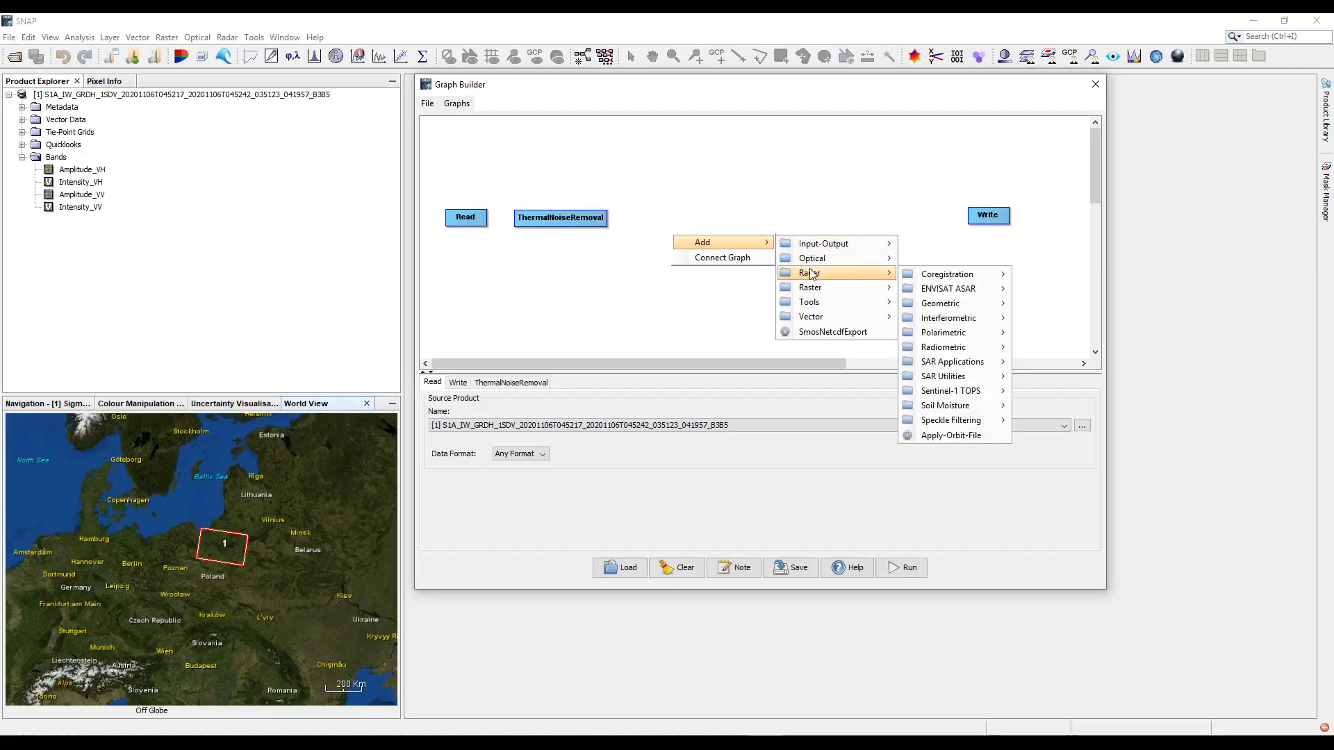
pyautogui.click(949, 435)
pyautogui.moveTo(705, 243); pyautogui.dragTo(660, 219)
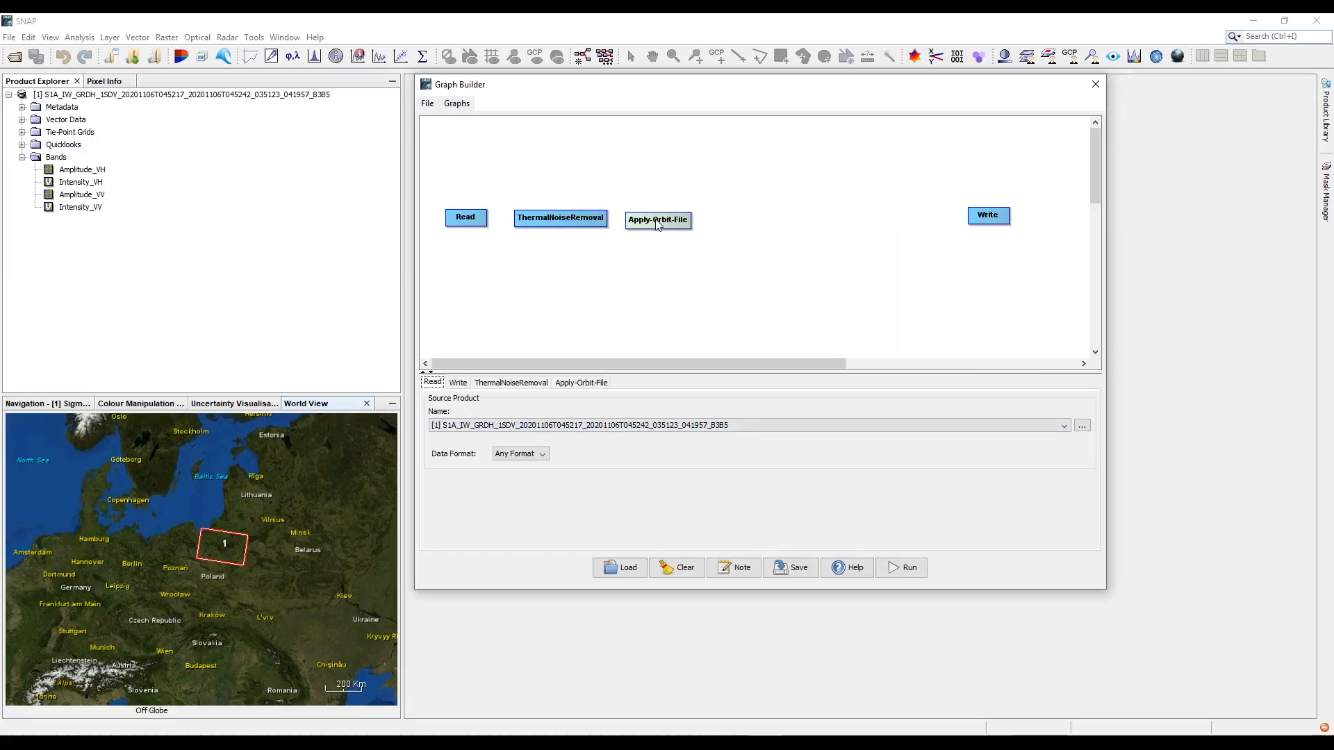
# Add the radiometric Calibration operator and place it directly after Apply-Orbit-File
pyautogui.rightClick(757, 238)
pyautogui.moveTo(807, 241)
pyautogui.moveTo(929, 274)
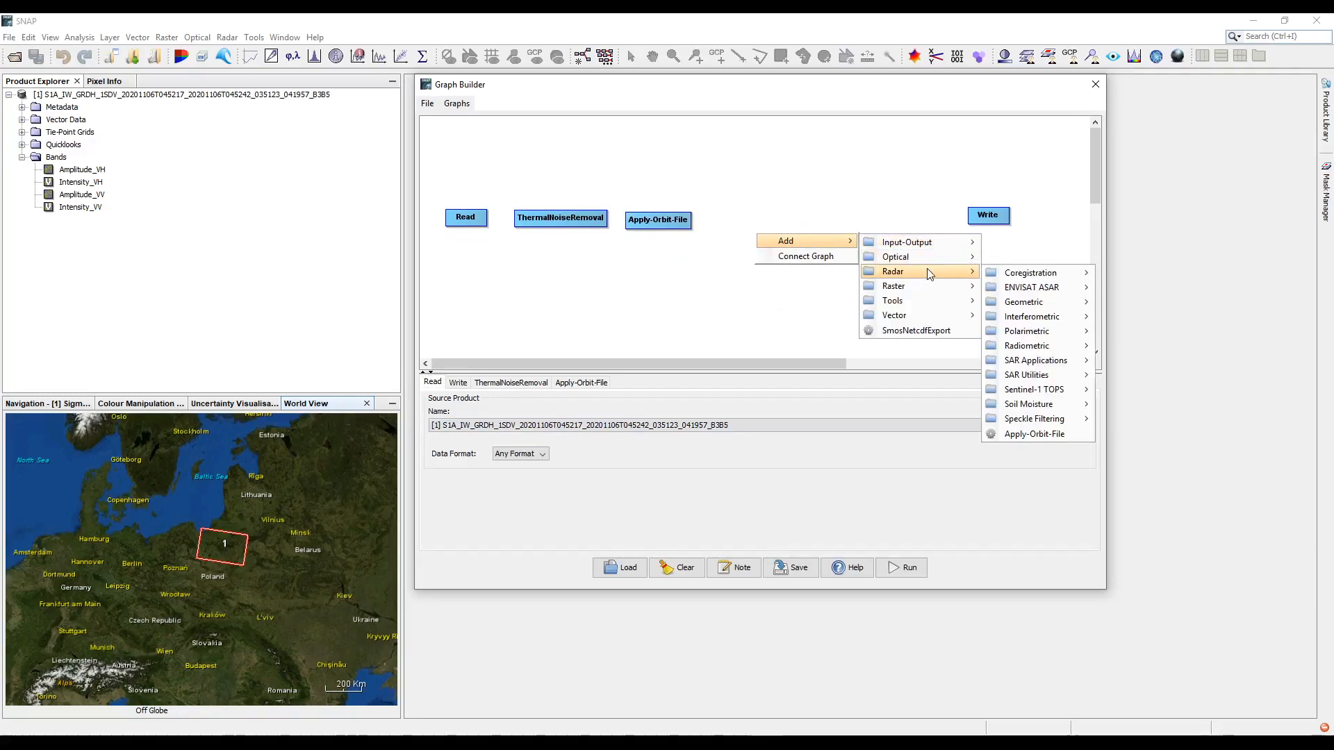
pyautogui.click(1121, 352)
pyautogui.moveTo(782, 242); pyautogui.dragTo(736, 222)
# Add the geometric Terrain-Correction operator to the graph between Calibration and Write
pyautogui.rightClick(812, 243)
pyautogui.moveTo(836, 254)
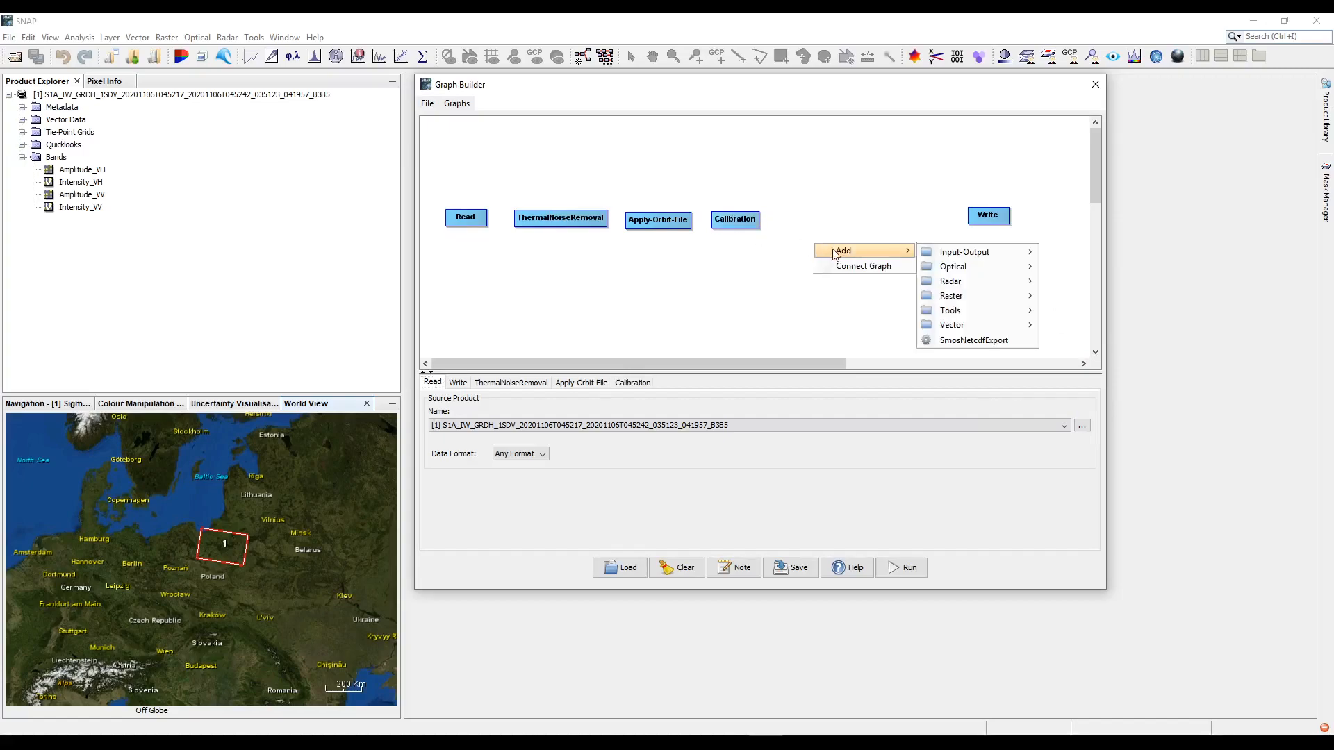
pyautogui.moveTo(955, 285)
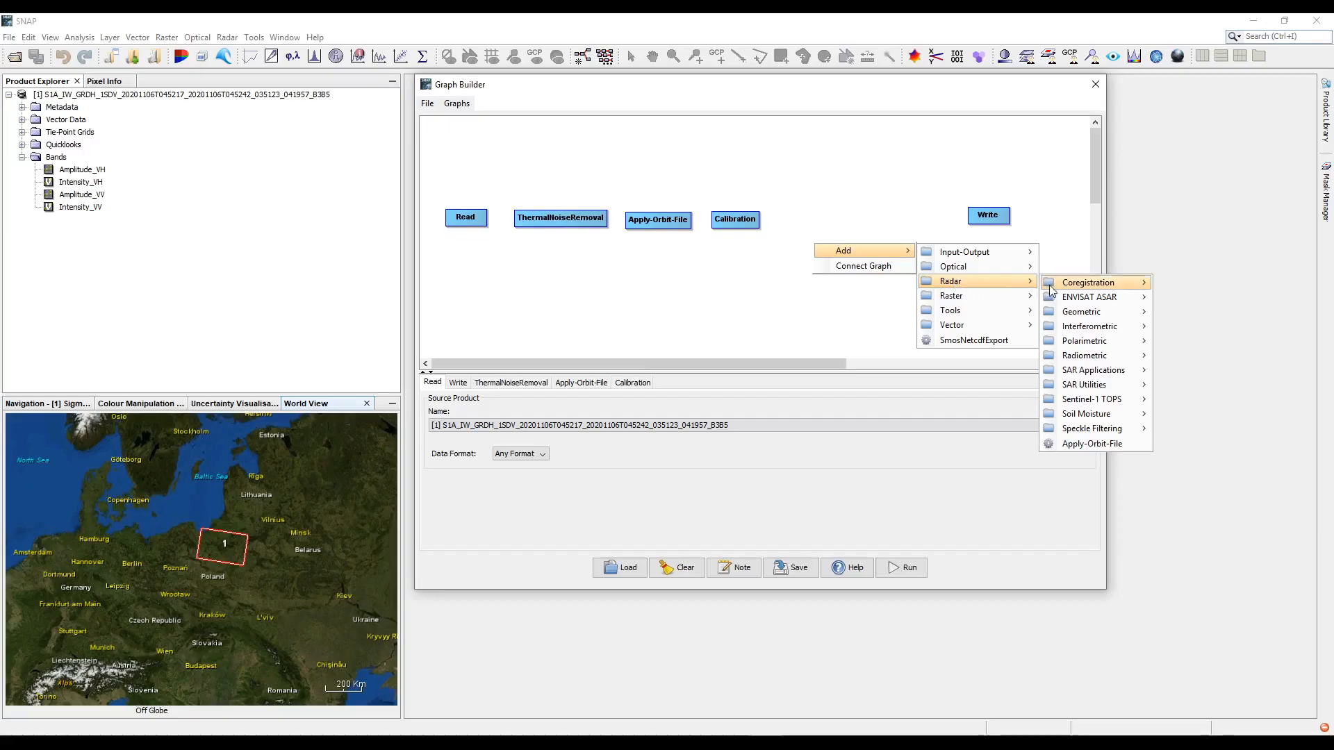
pyautogui.moveTo(1068, 292)
pyautogui.moveTo(1083, 313)
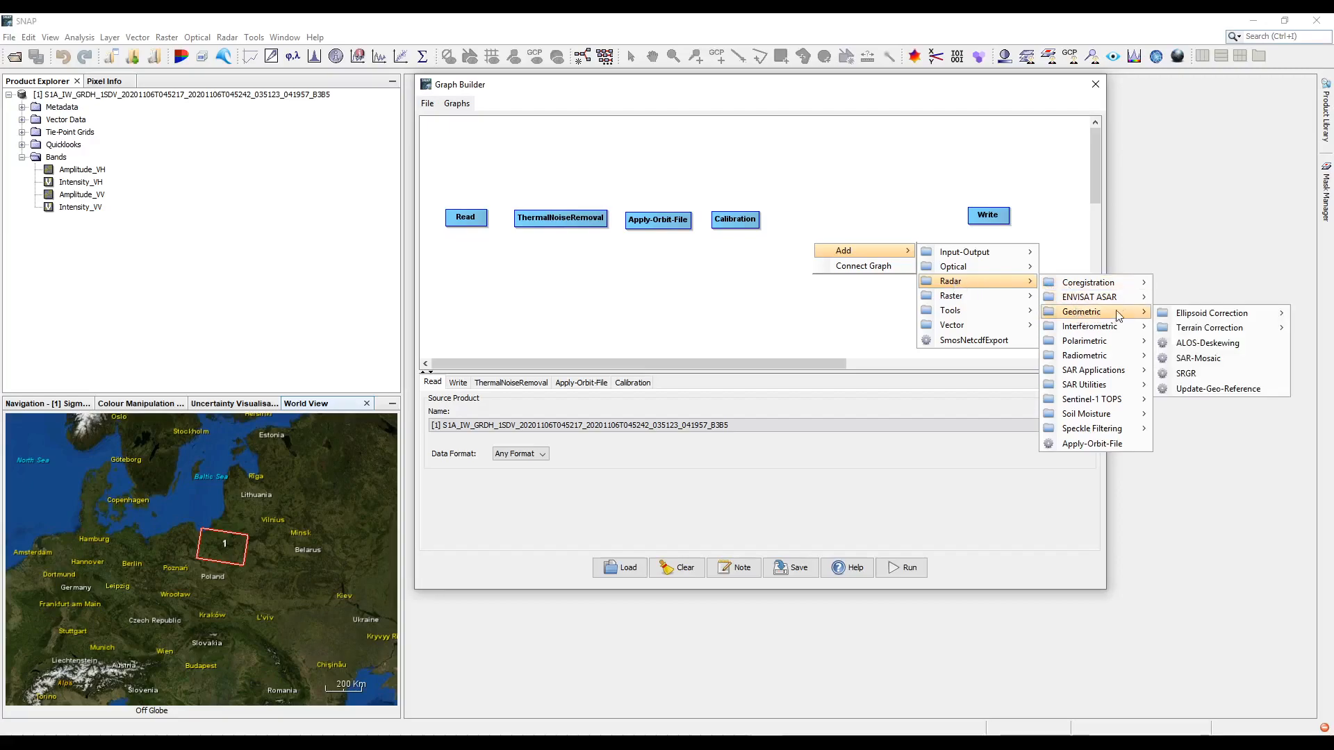
pyautogui.moveTo(1181, 332)
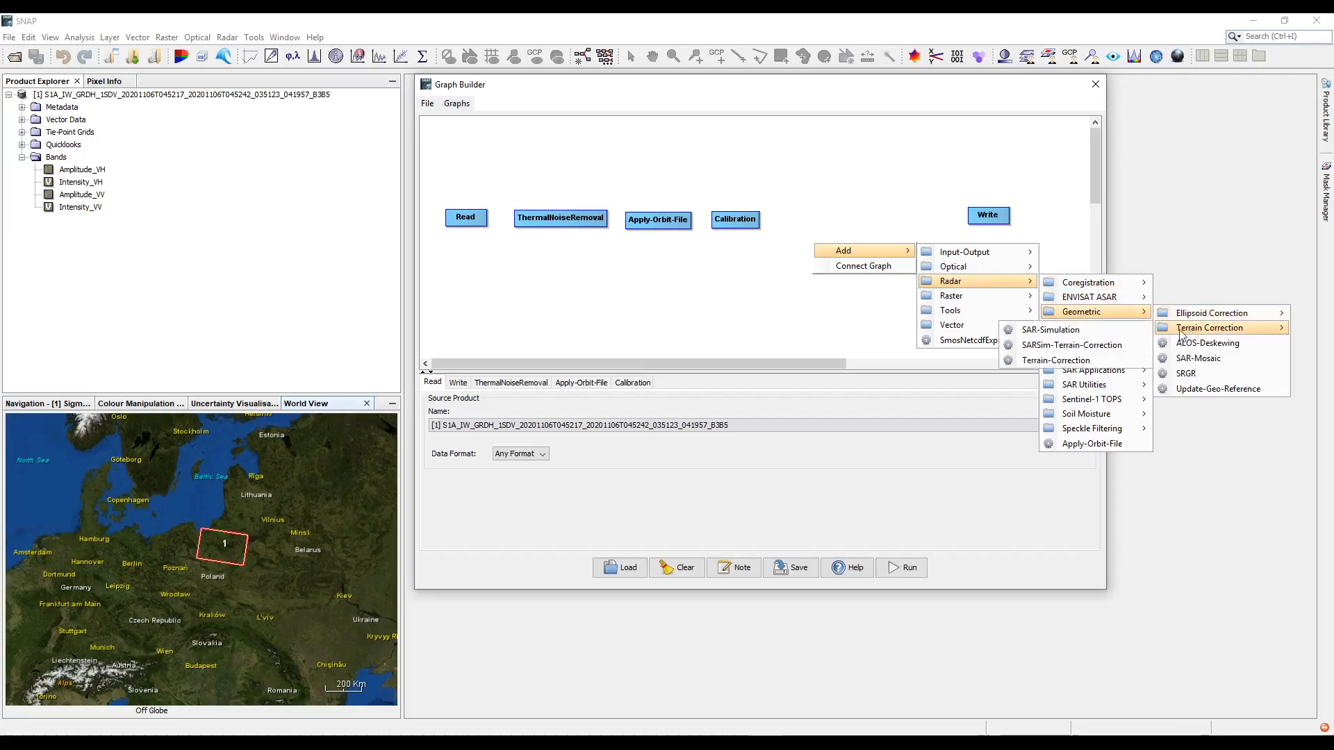
pyautogui.click(1070, 359)
# Line up Terrain-Correction and Write after Calibration and connect all the nodes in sequence from Read to Write
pyautogui.moveTo(837, 254); pyautogui.dragTo(806, 225)
pyautogui.moveTo(987, 216); pyautogui.dragTo(905, 224)
pyautogui.moveTo(488, 221); pyautogui.dragTo(886, 223)
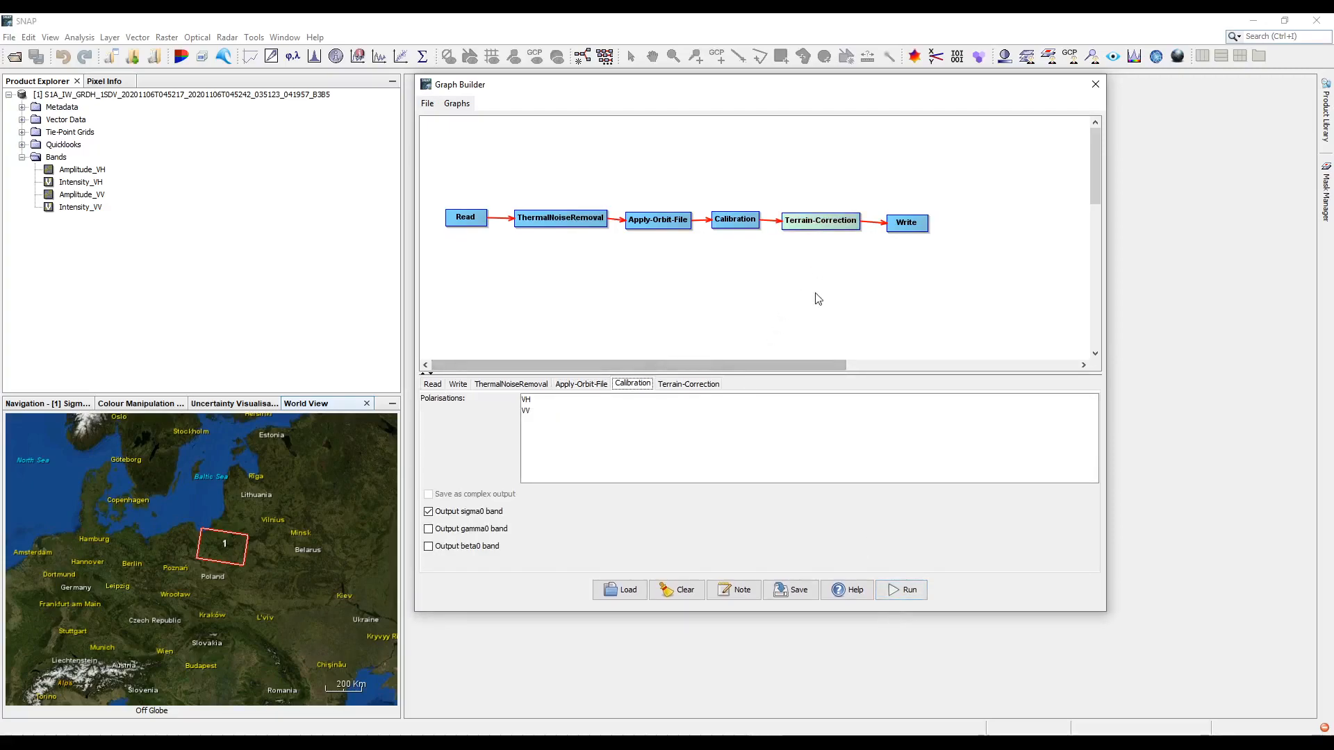
# In the Terrain-Correction parameters, set DEM and image resampling to NEAREST_NEIGHBOUR and disable masking out areas without elevation
pyautogui.moveTo(1090, 447); pyautogui.dragTo(1073, 478)
pyautogui.click(813, 443)
pyautogui.click(792, 455)
pyautogui.click(792, 458)
pyautogui.click(785, 472)
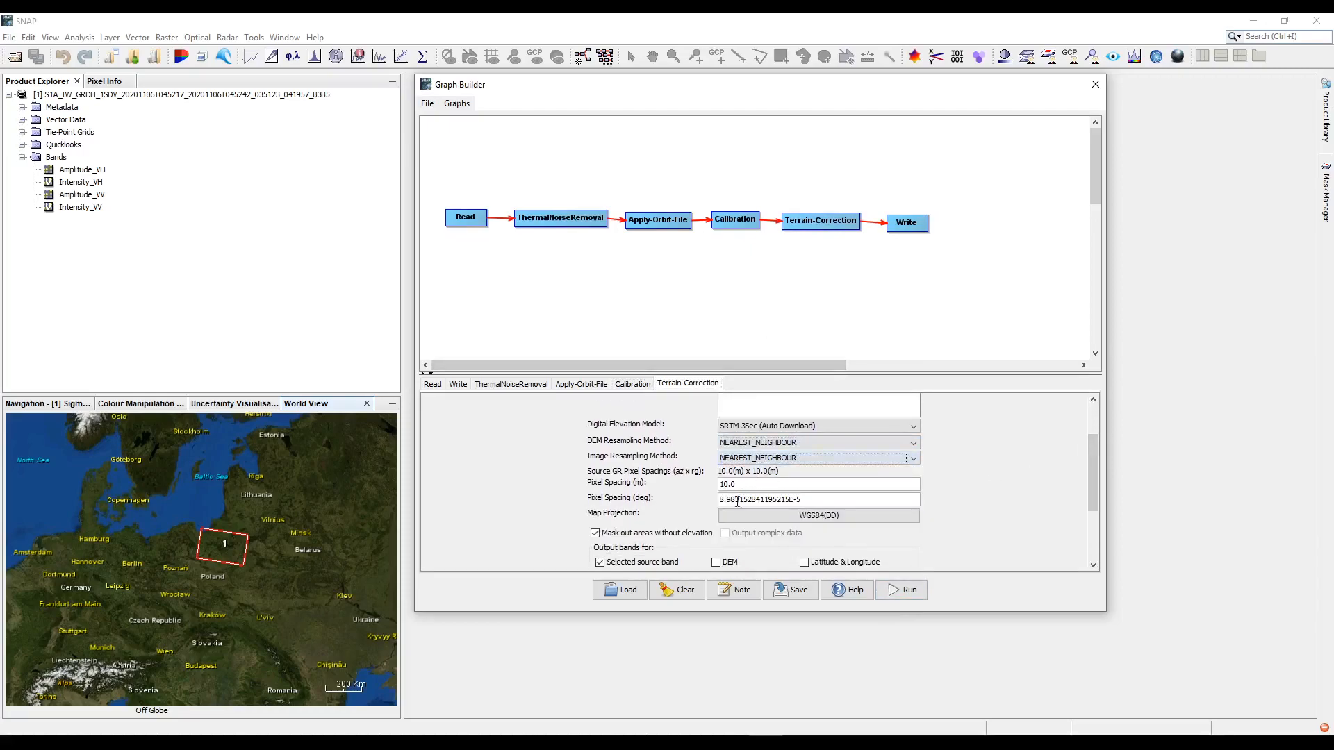
pyautogui.click(638, 535)
# Set the Terrain-Correction map projection to the predefined CRS EPSG:2180 - ETRS89 / Poland CS92
pyautogui.click(787, 516)
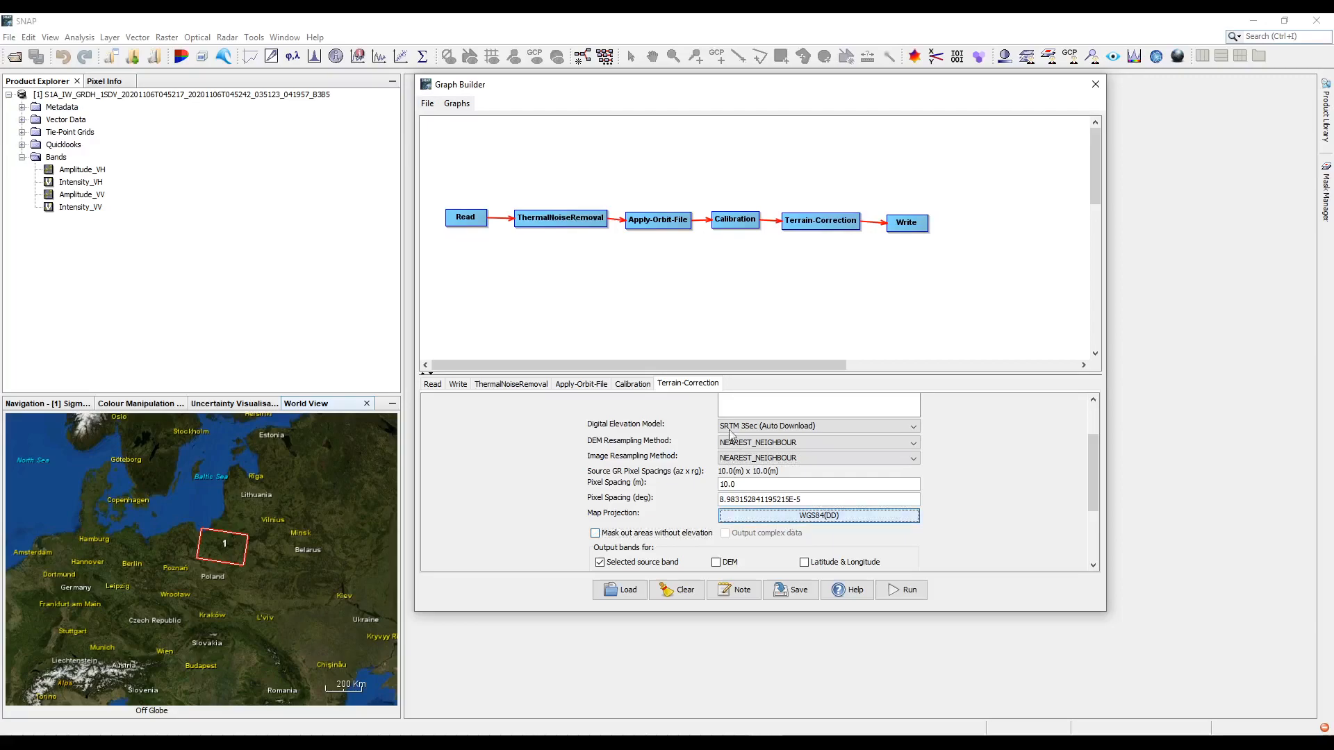
pyautogui.click(548, 428)
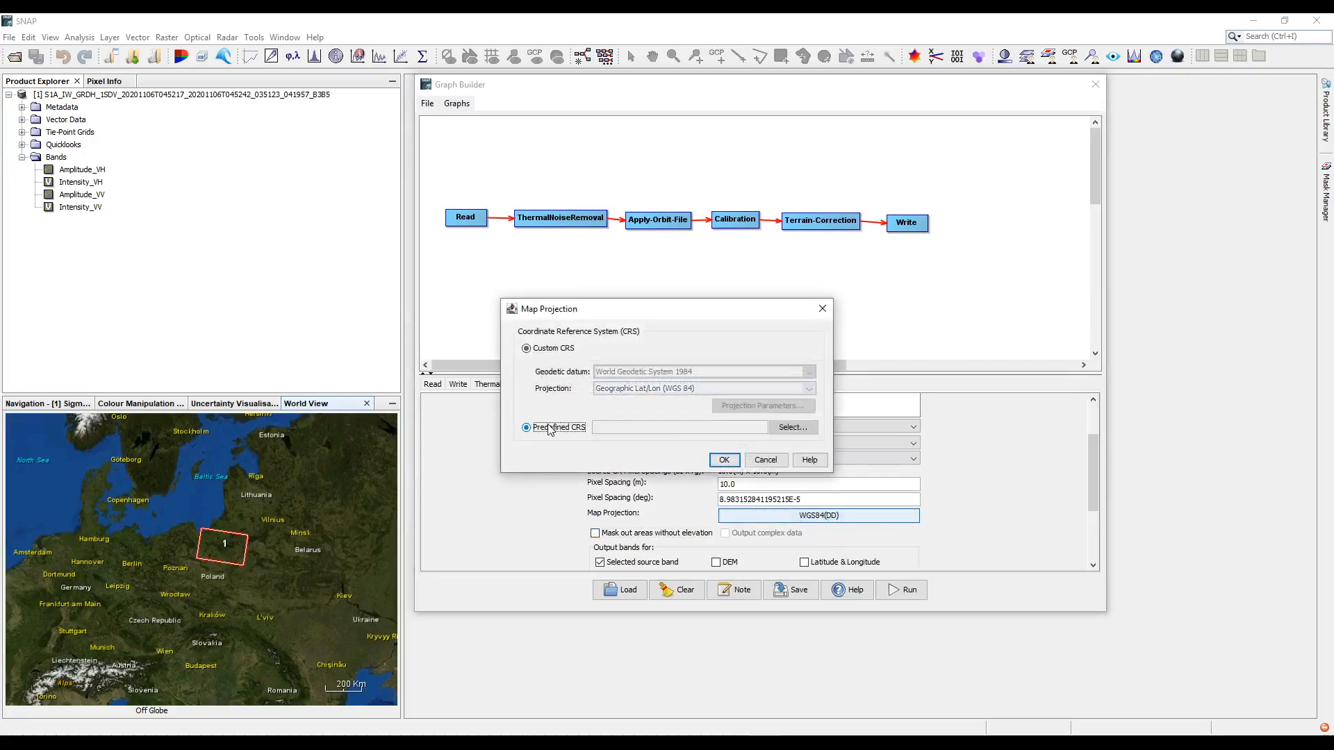
pyautogui.click(793, 428)
pyautogui.write('2180')
pyautogui.click(596, 325)
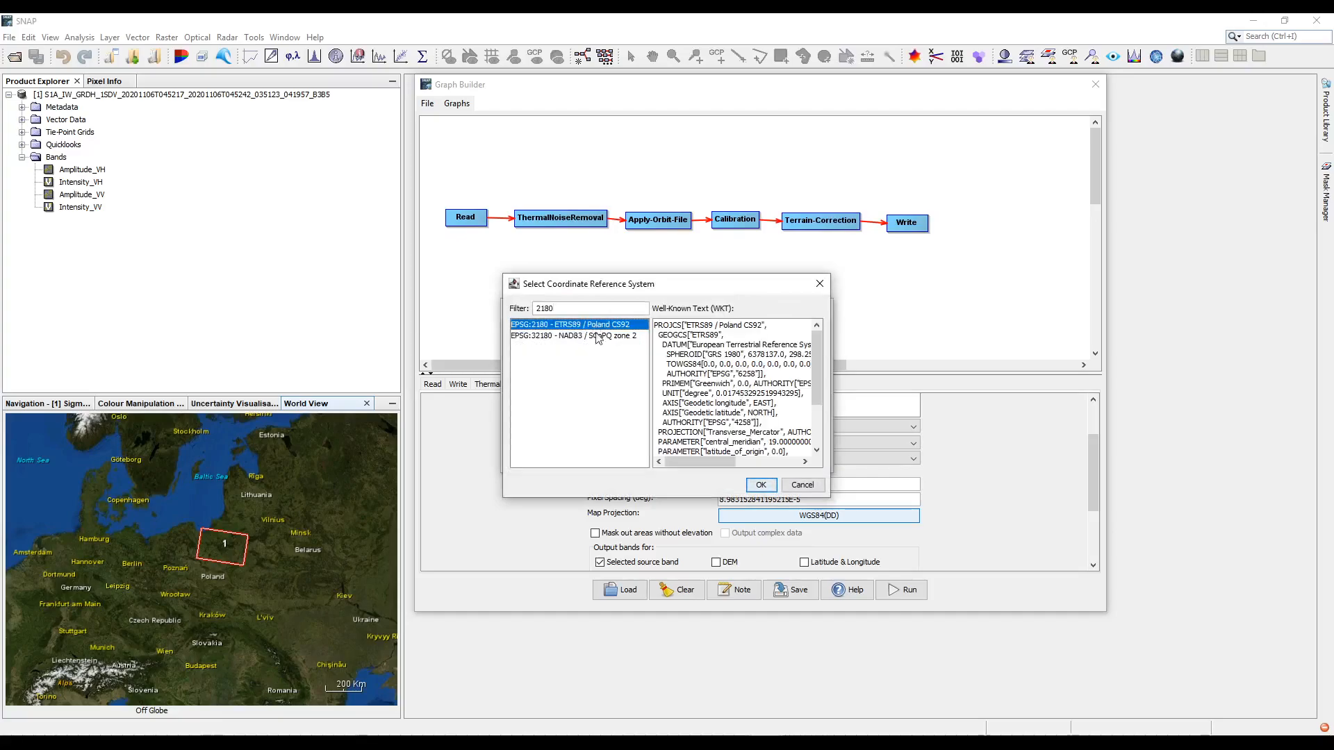
pyautogui.click(761, 485)
pyautogui.click(726, 457)
pyautogui.moveTo(1094, 472); pyautogui.dragTo(1088, 411)
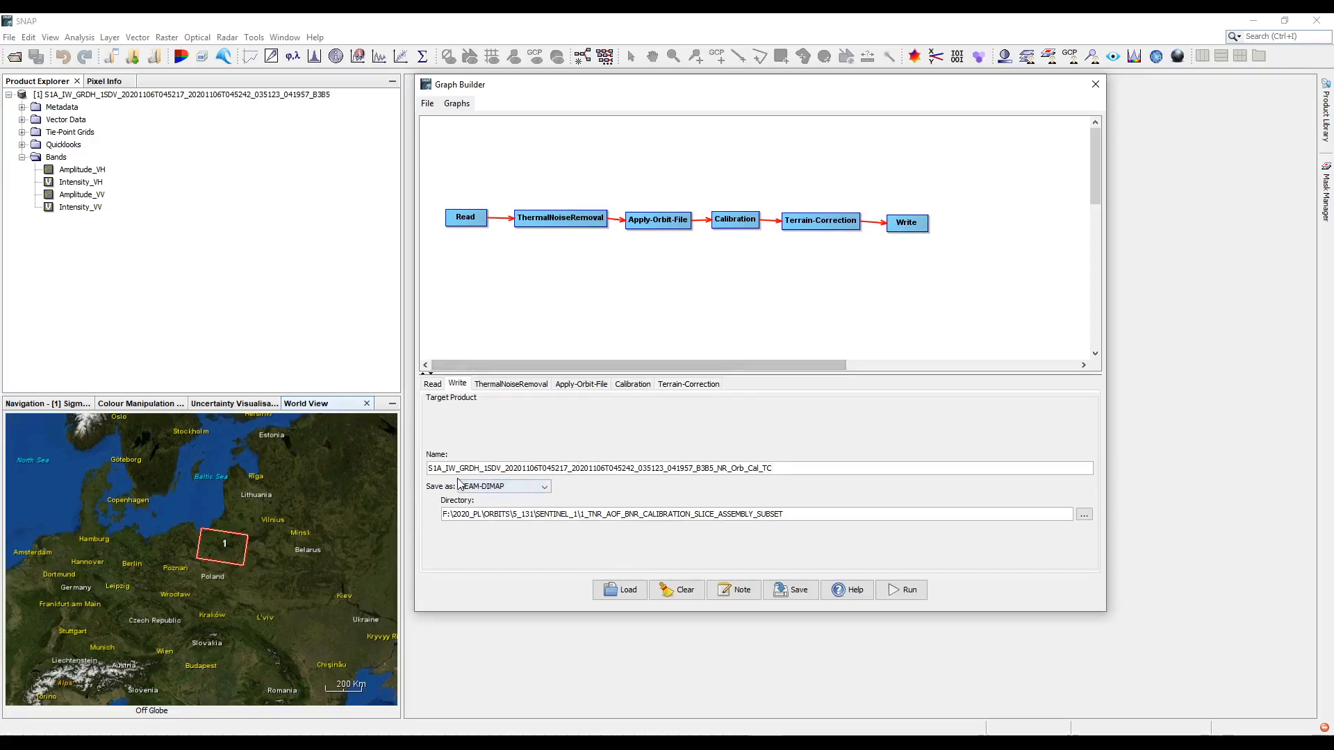
# Replace the Write node's output directory with F:\temp\GPT_processing_SNAP
pyautogui.moveTo(785, 514); pyautogui.dragTo(451, 514)
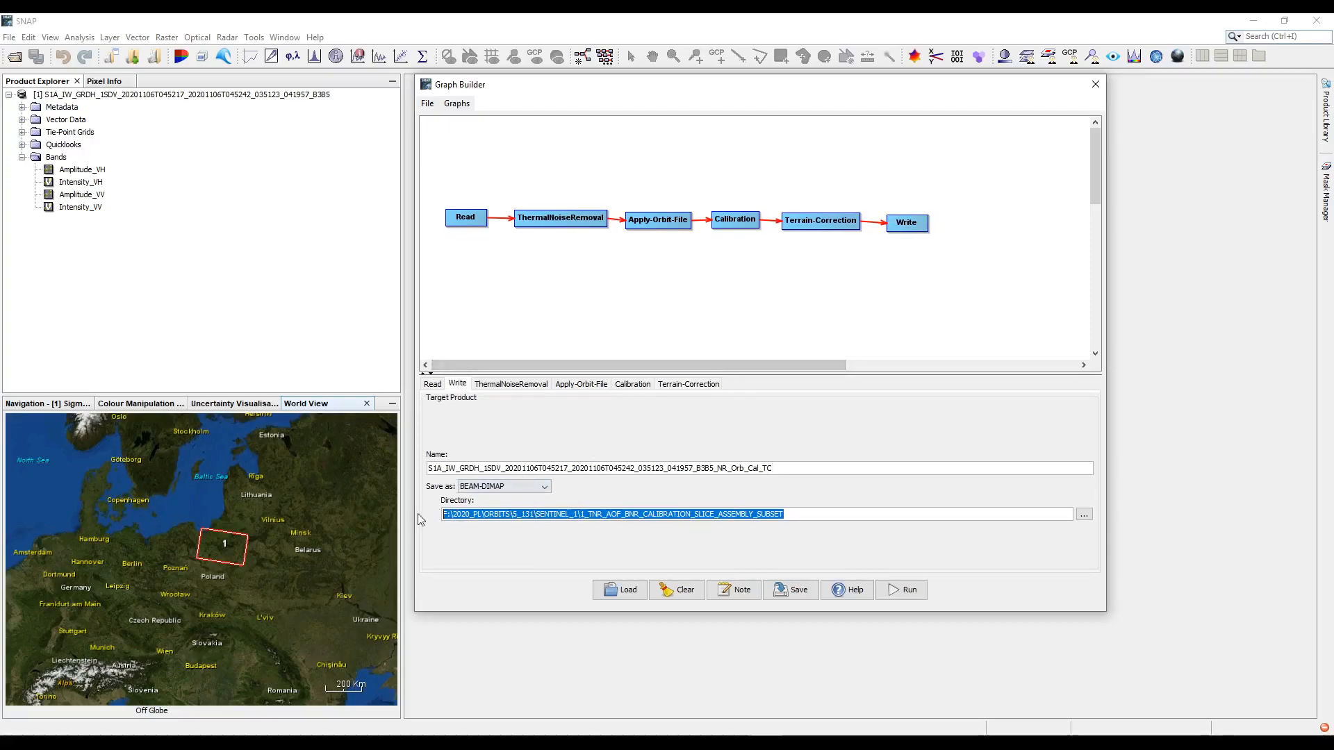
pyautogui.press('BackSpace')
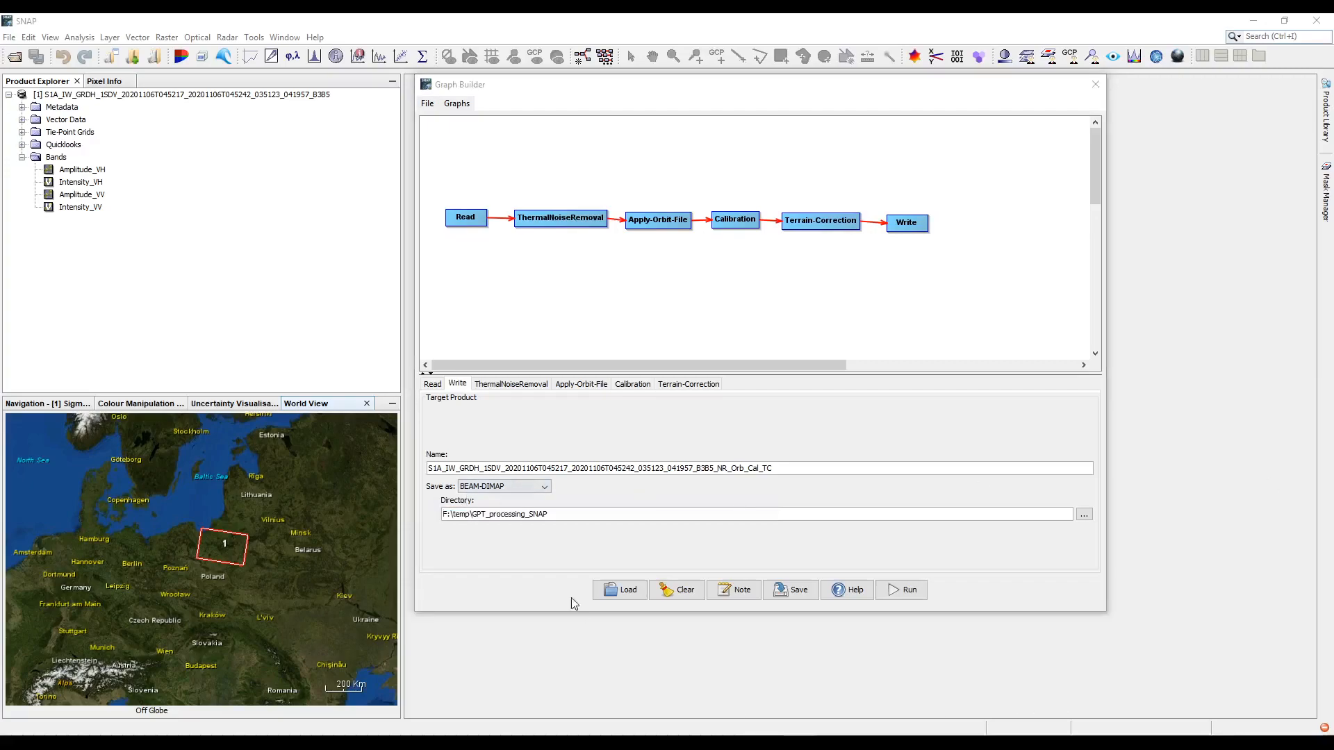
pyautogui.click(553, 514)
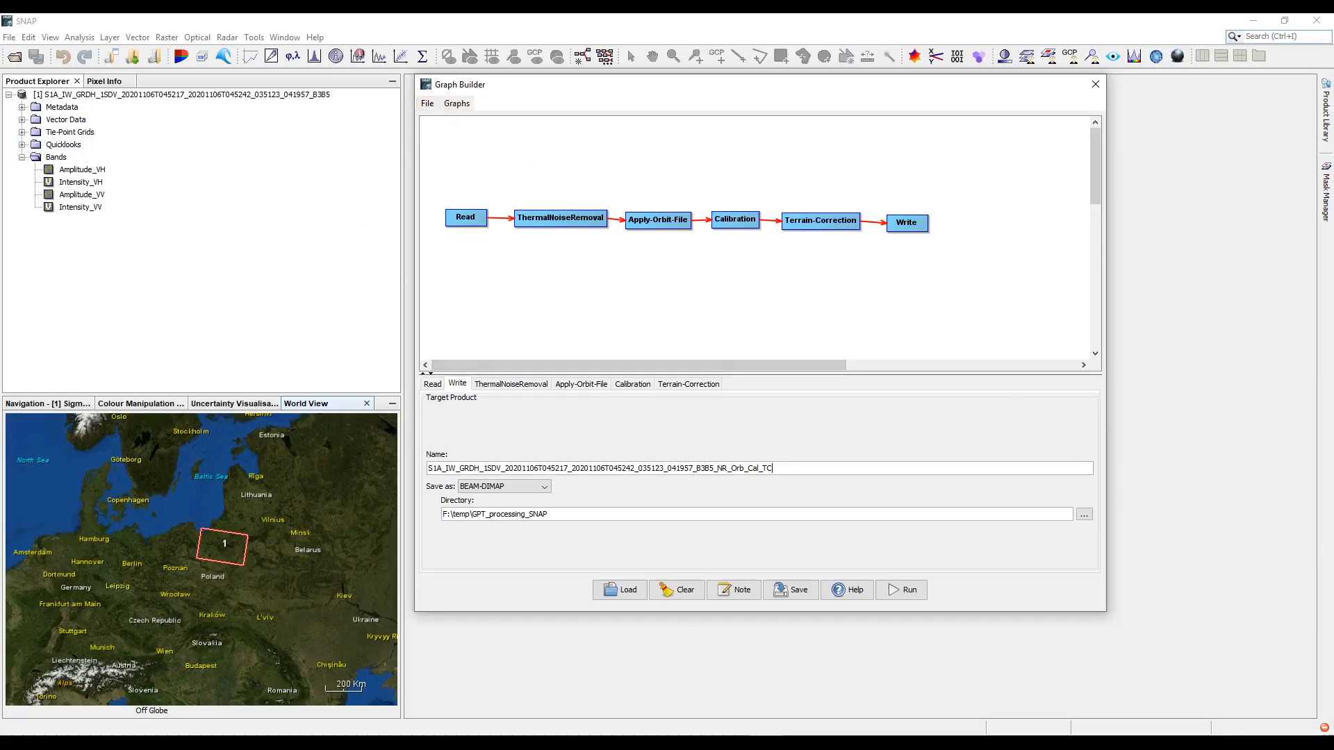
pyautogui.hotkey('alt', 'Tab')
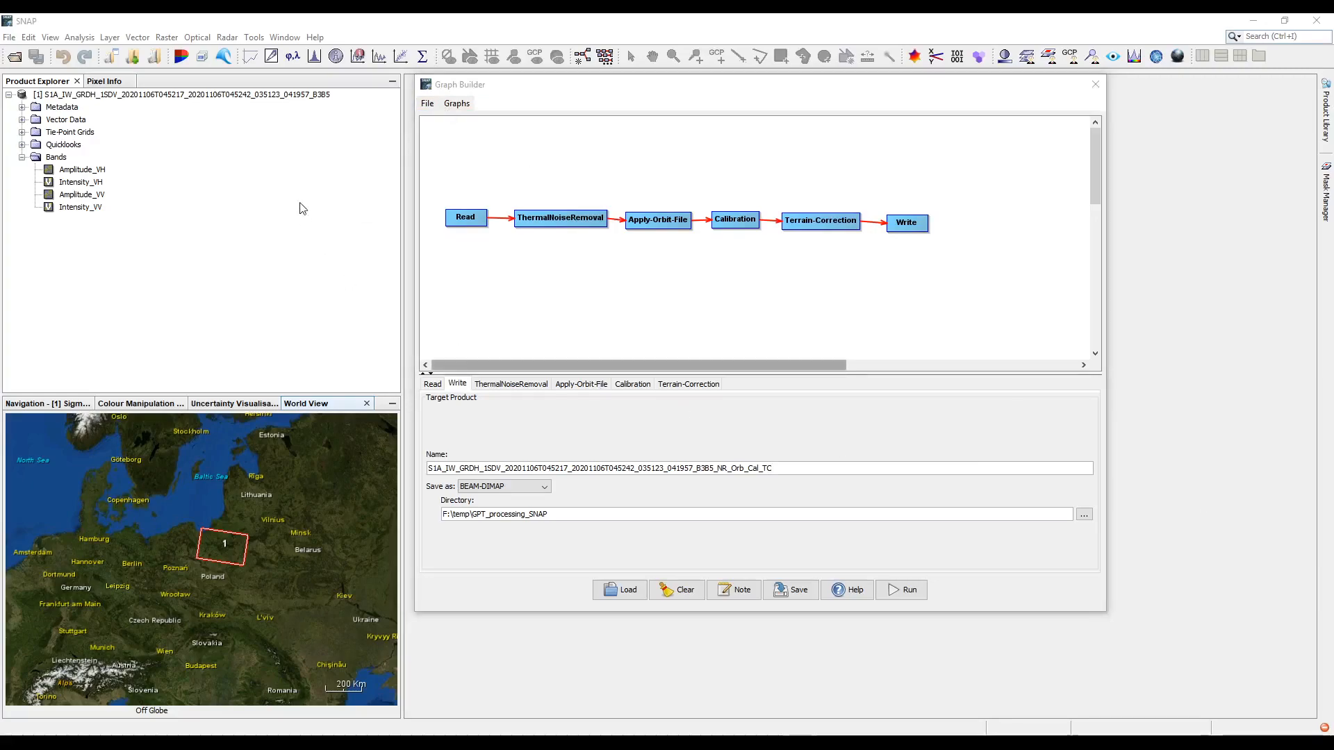
# Save the processing graph as Graph.xml in the GPT_processing_SNAP folder
pyautogui.click(427, 103)
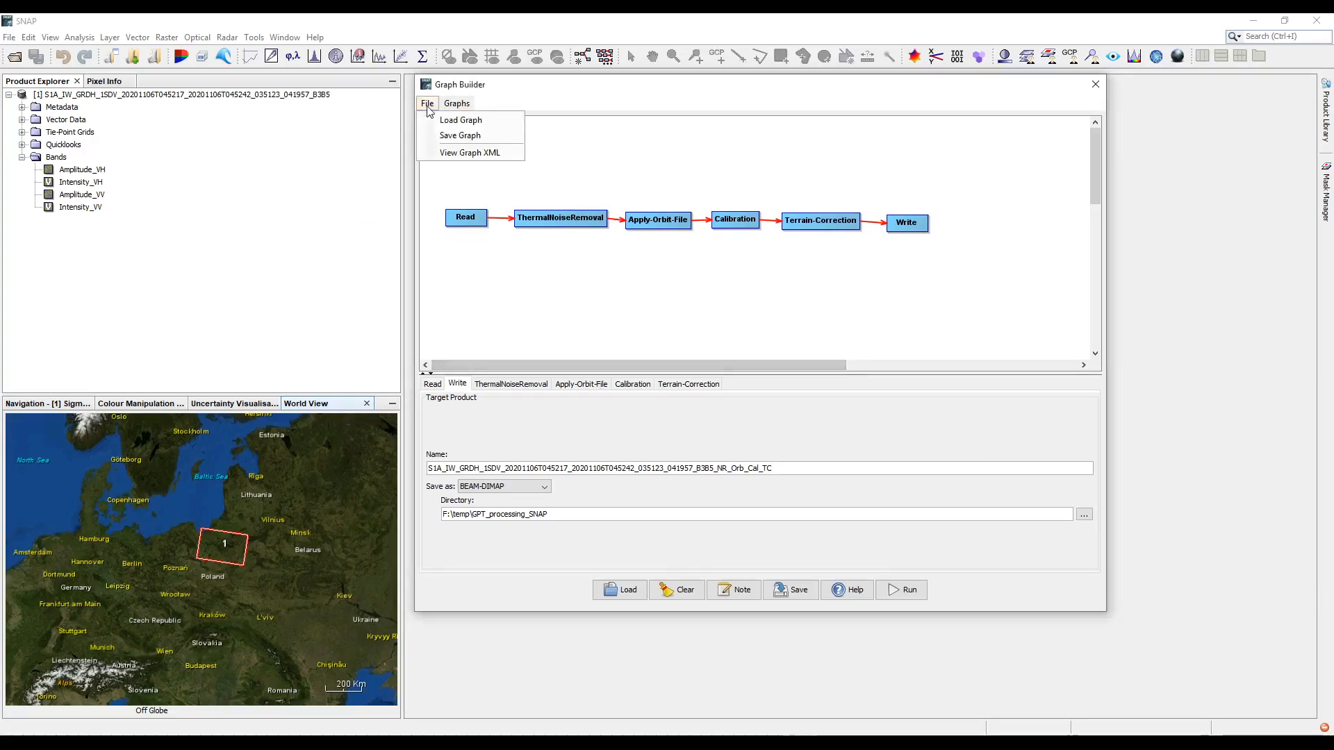
pyautogui.click(460, 136)
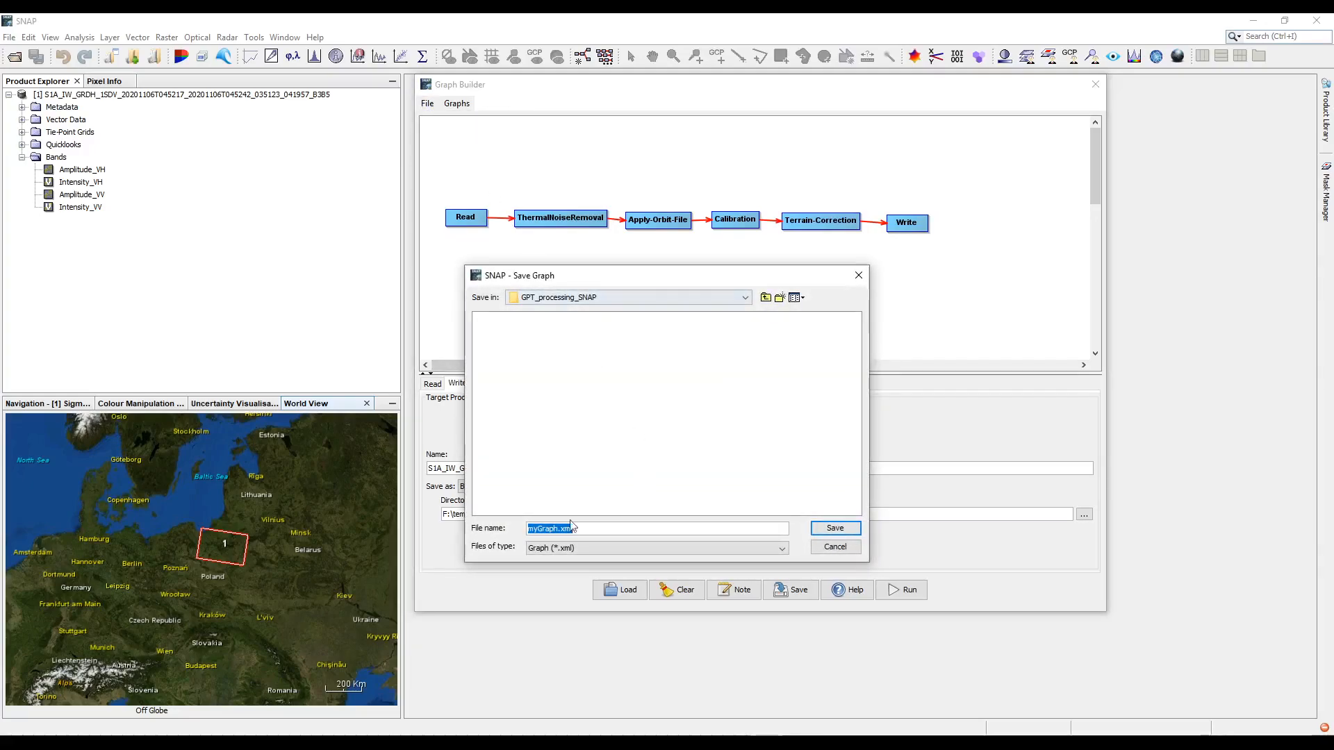
pyautogui.click(538, 533)
pyautogui.press('BackSpace')
pyautogui.press('BackSpace')
pyautogui.click(836, 529)
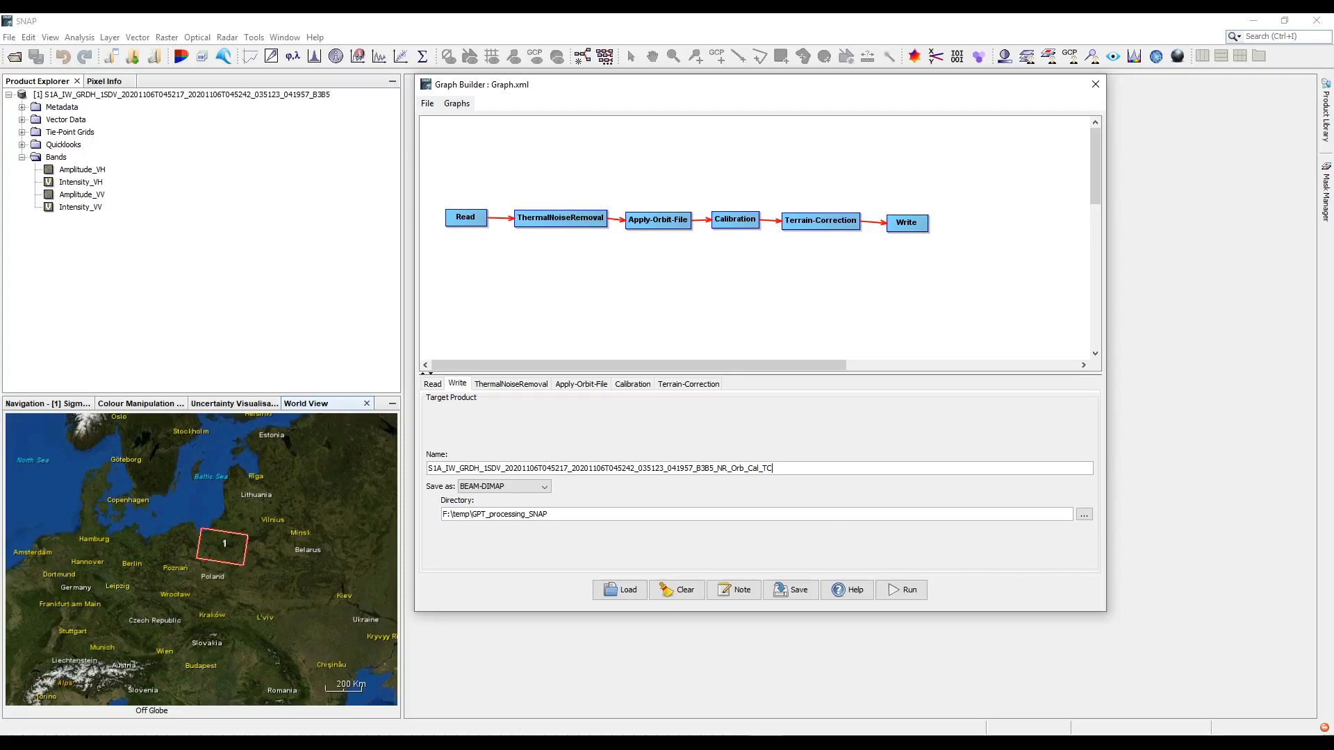
# Switch to the GPT_processing_SNAP folder window in File Explorer and check for the saved Graph XML file
pyautogui.moveTo(1333, 174); pyautogui.dragTo(651, 169)
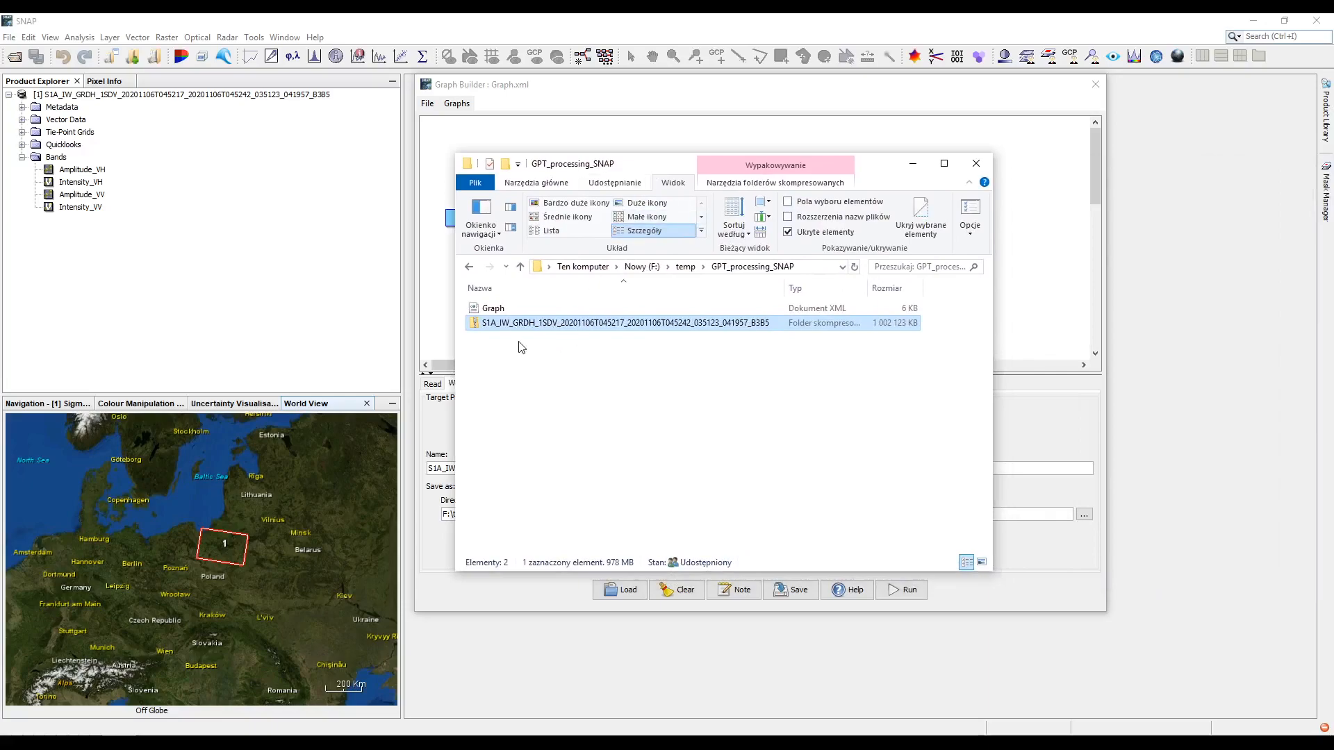
pyautogui.click(490, 310)
pyautogui.click(489, 323)
pyautogui.click(488, 314)
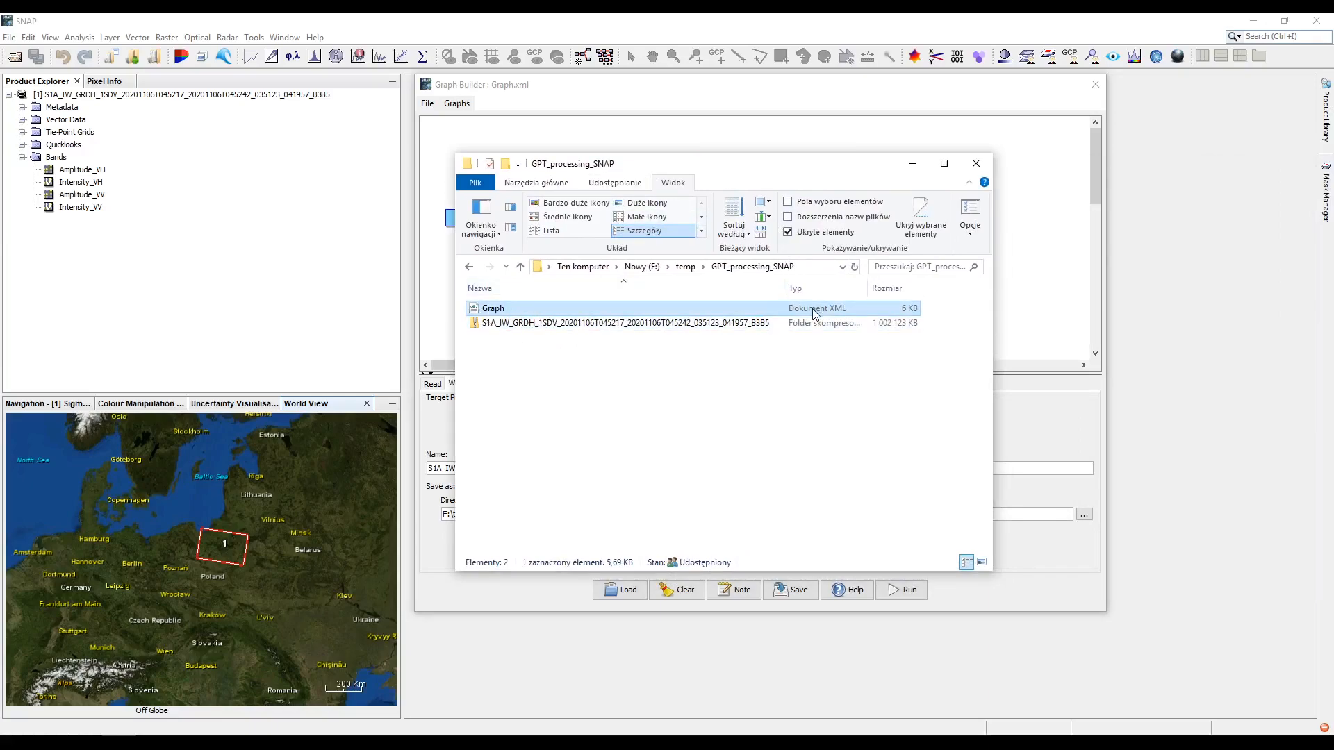
pyautogui.moveTo(713, 163); pyautogui.dragTo(1333, 219)
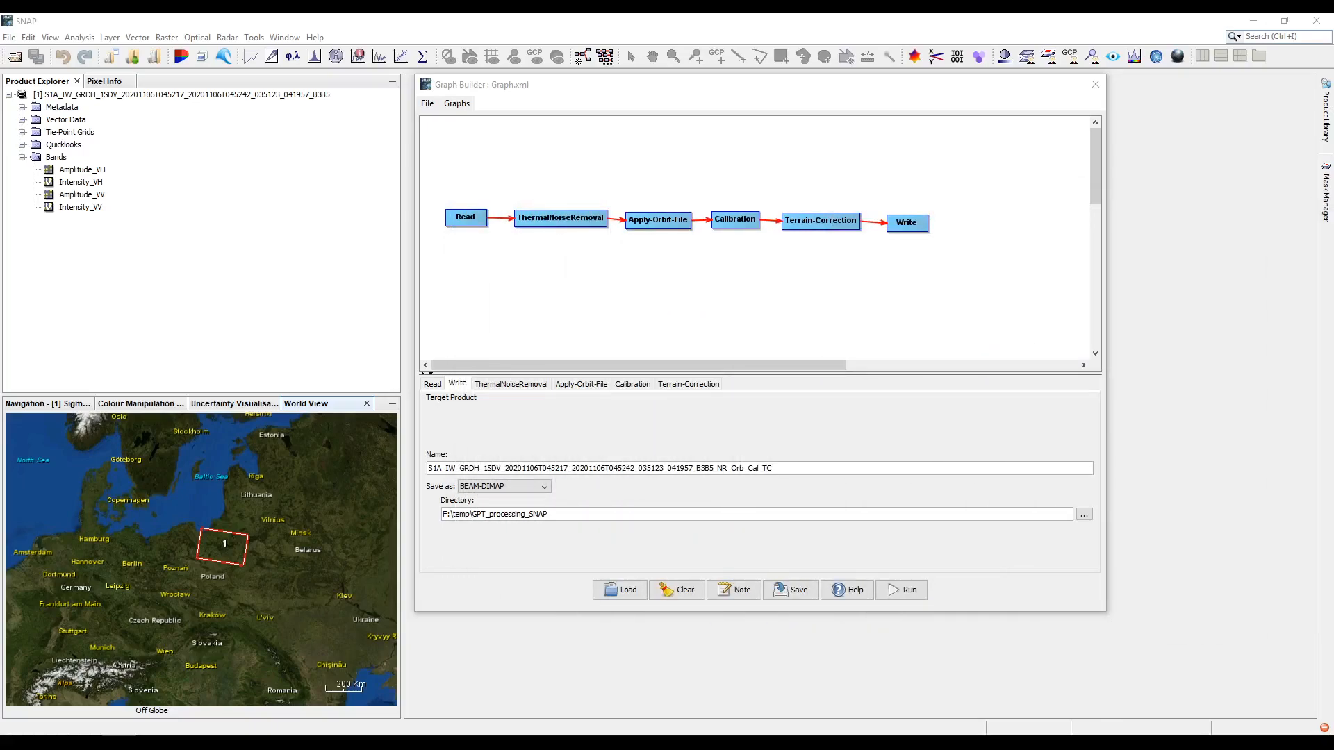
# Maximize the GPT_processing_SNAP folder window and close both Graph Builder and SNAP
pyautogui.moveTo(1333, 160); pyautogui.dragTo(715, 127)
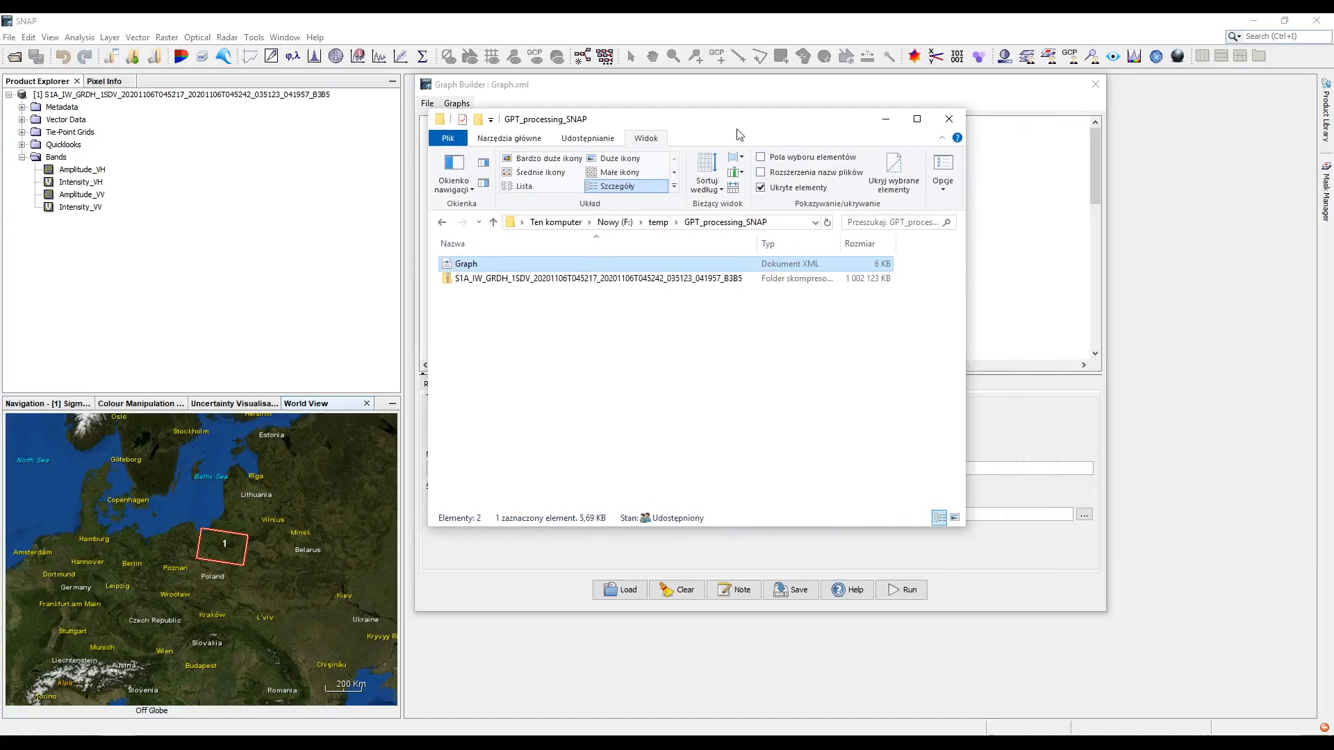
pyautogui.click(918, 121)
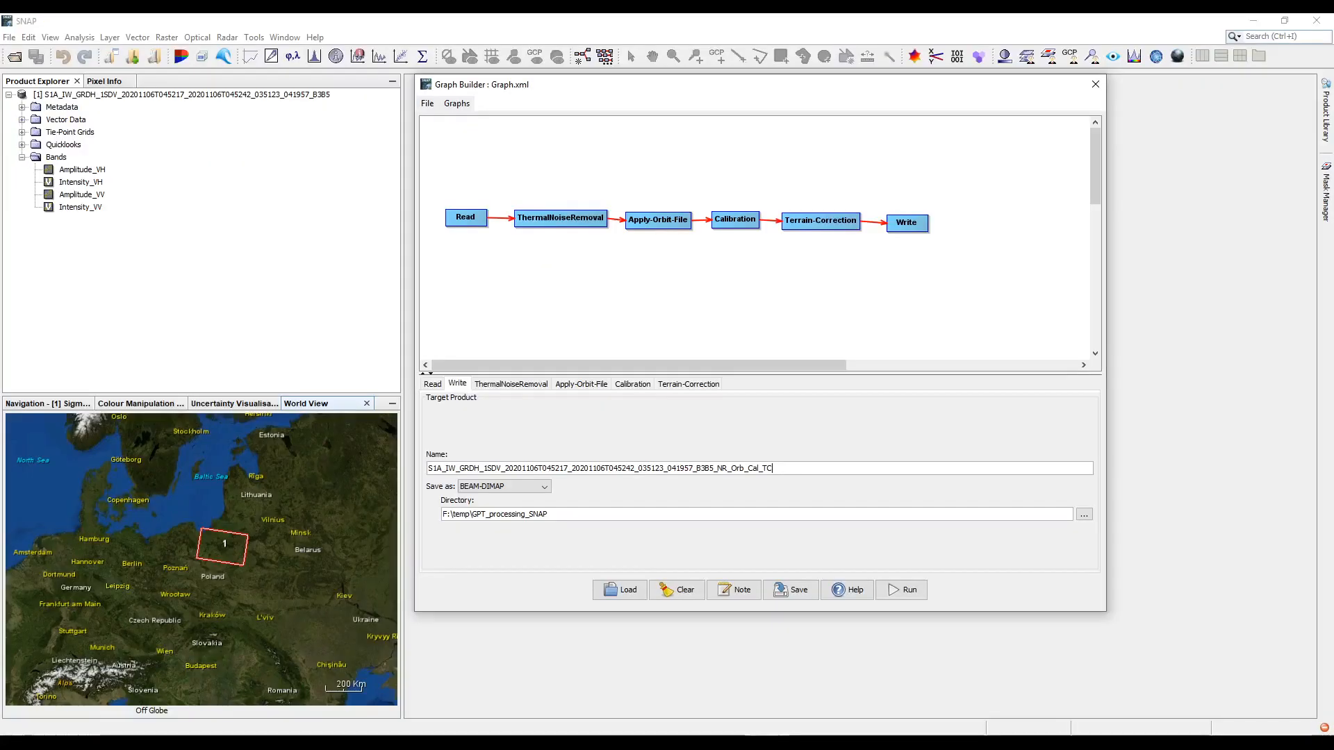
pyautogui.click(1091, 82)
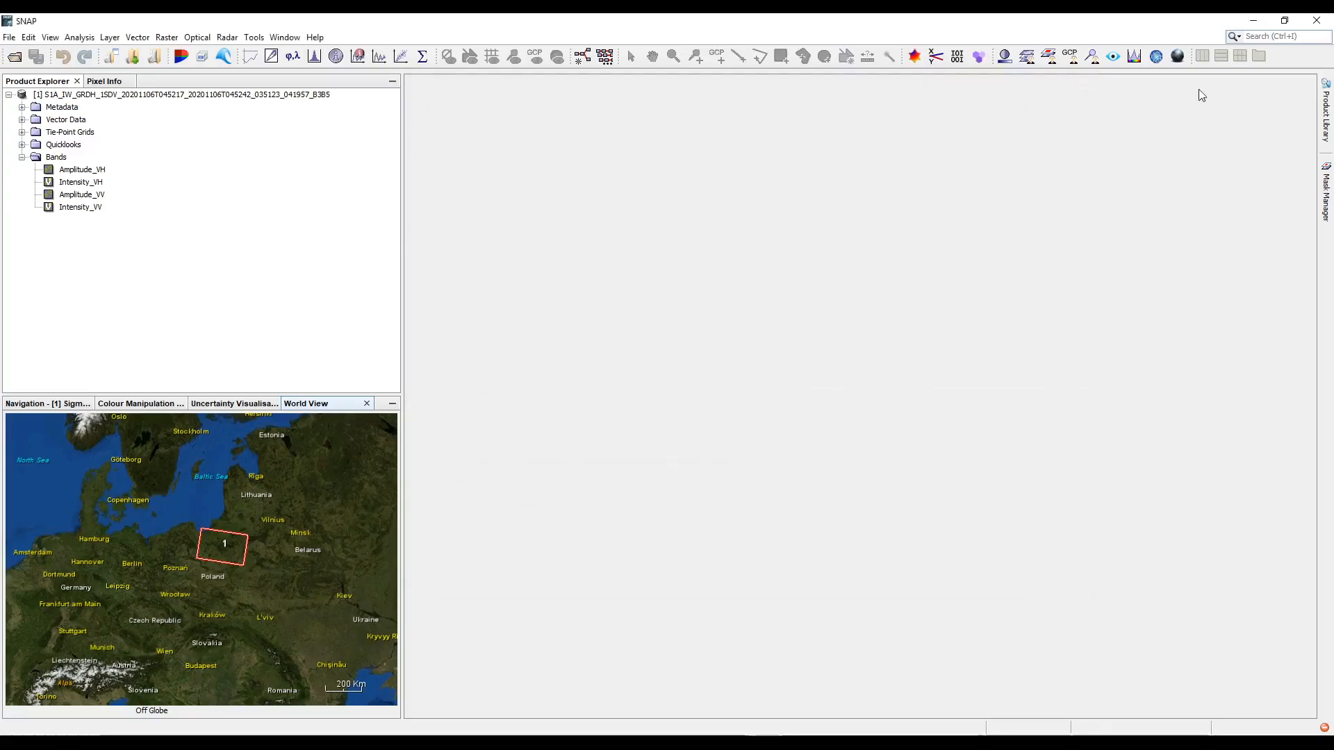
pyautogui.click(1307, 28)
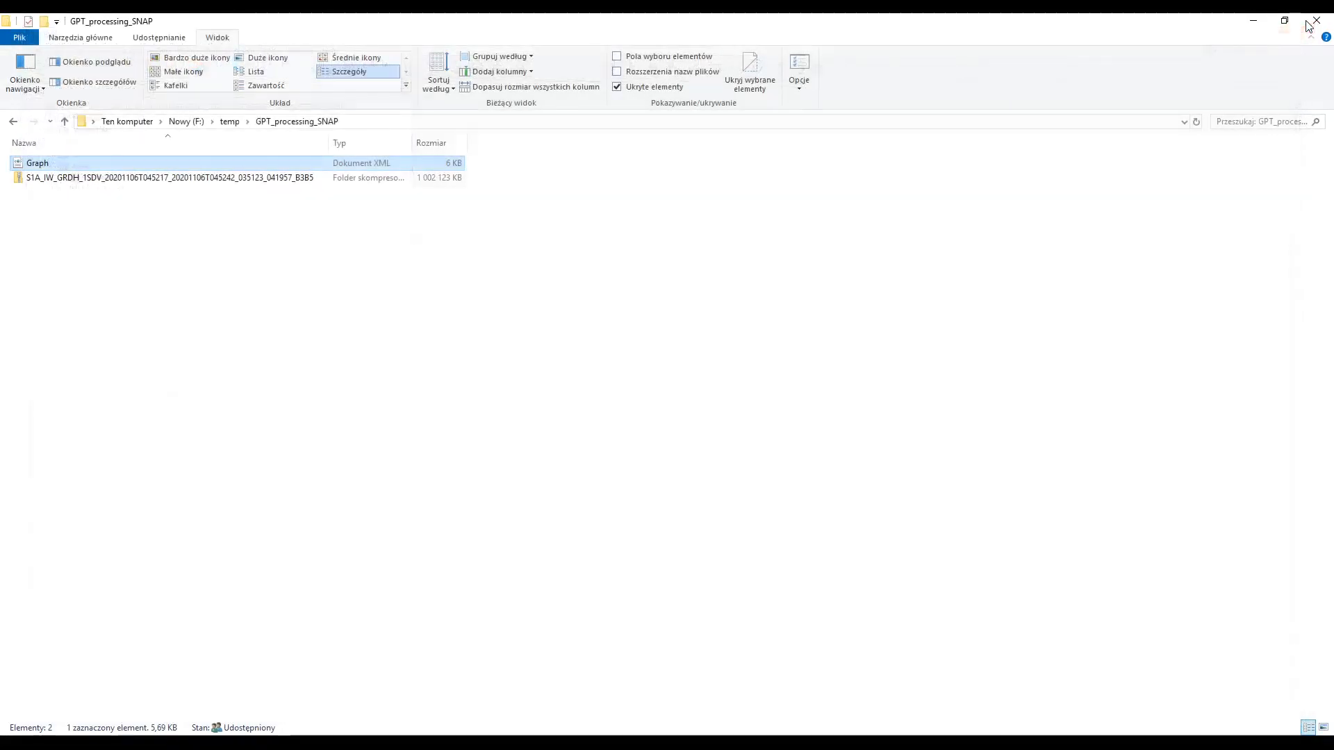
pyautogui.click(804, 283)
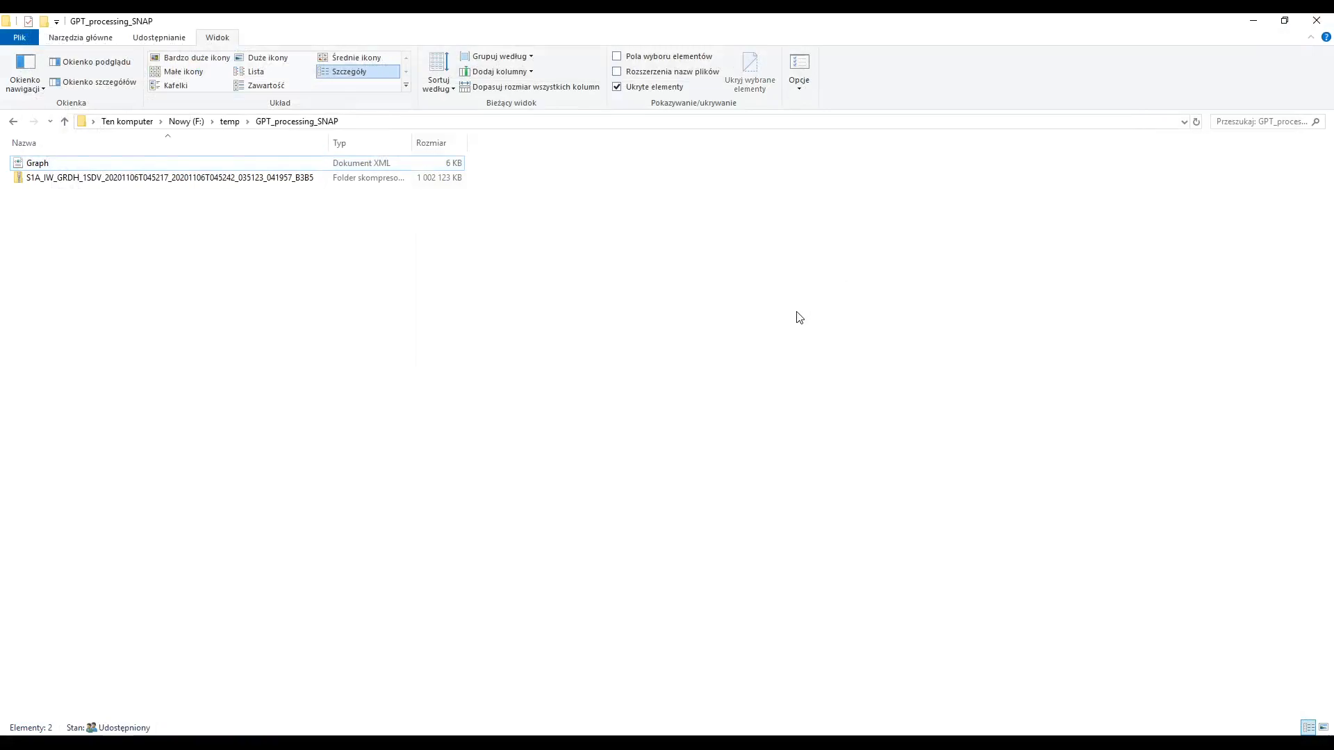
# Open a Command Prompt over the folder window and switch it to the F: drive
pyautogui.click(460, 735)
pyautogui.moveTo(340, 119); pyautogui.dragTo(576, 234)
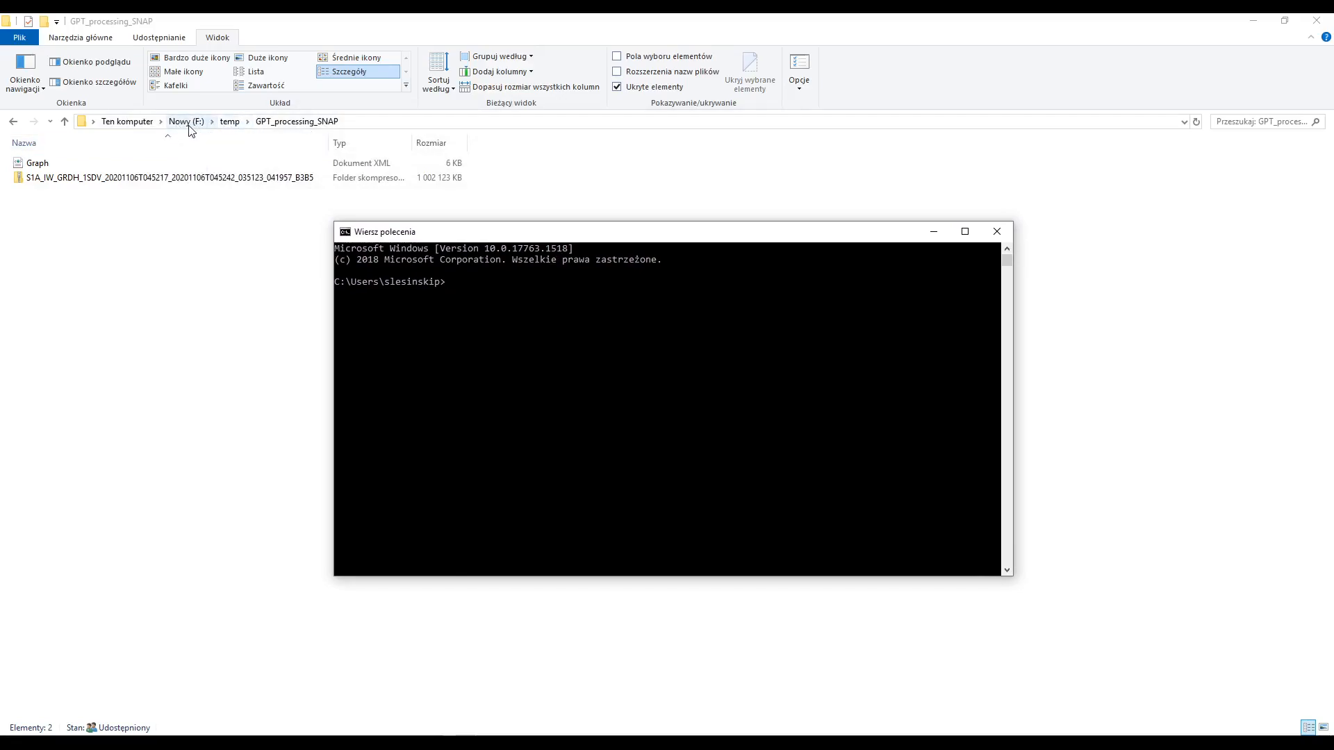
pyautogui.write('f:')
pyautogui.press('Return')
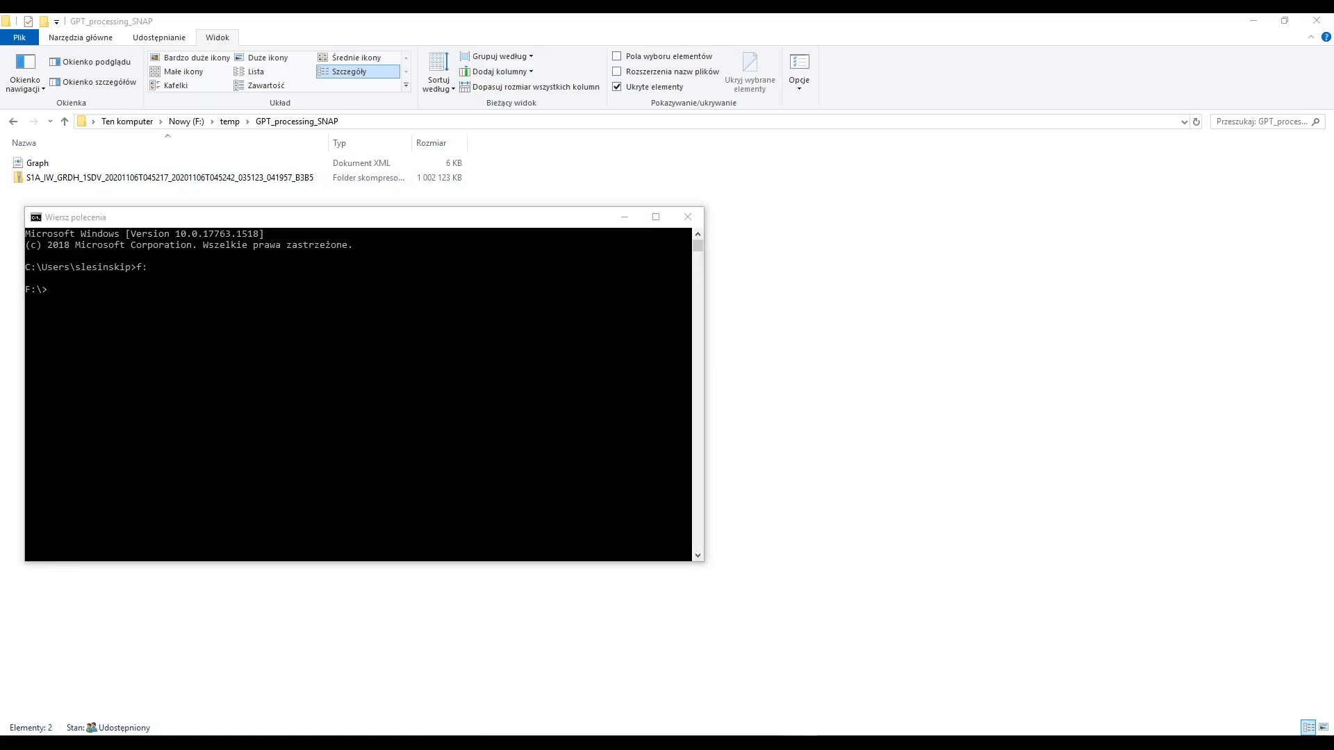
# In the SNAP installation folder, open bin, locate the gpt application and copy the folder path F:\Program Files\snap\bin
pyautogui.moveTo(1333, 165); pyautogui.dragTo(944, 172)
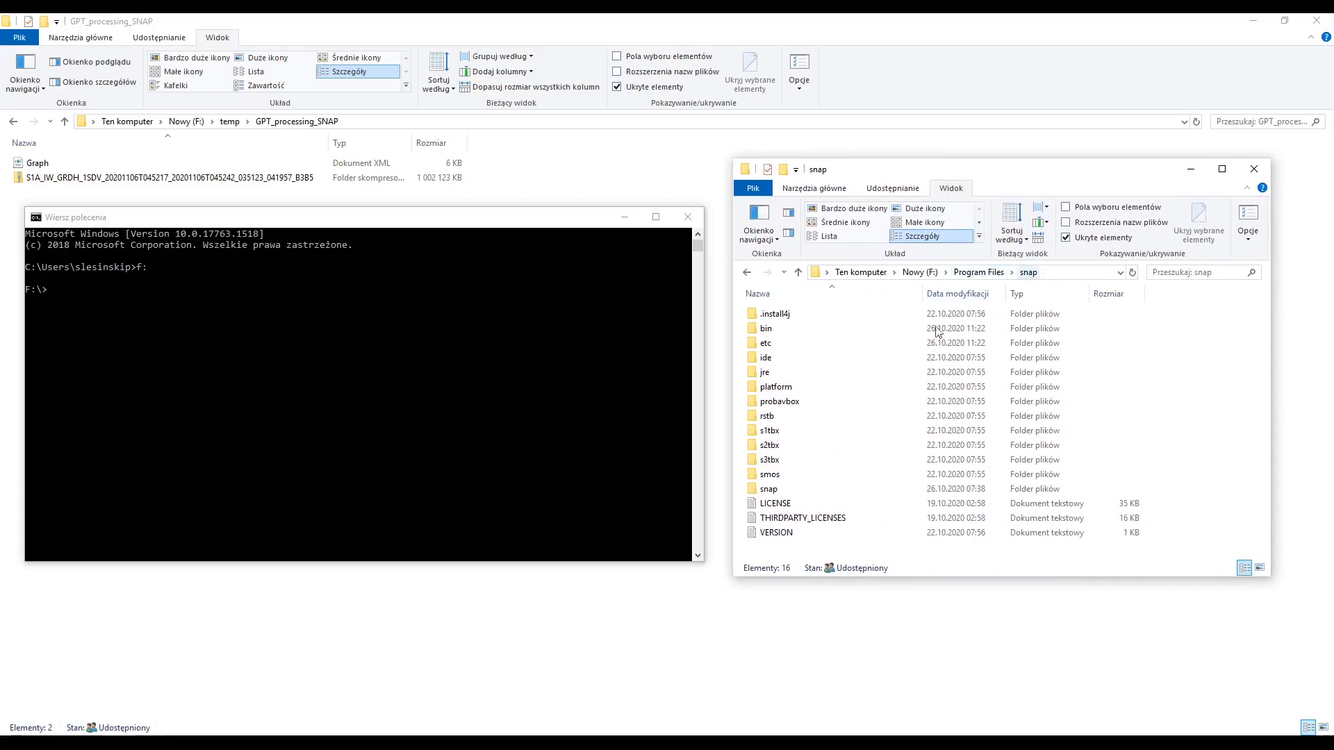
pyautogui.click(773, 331)
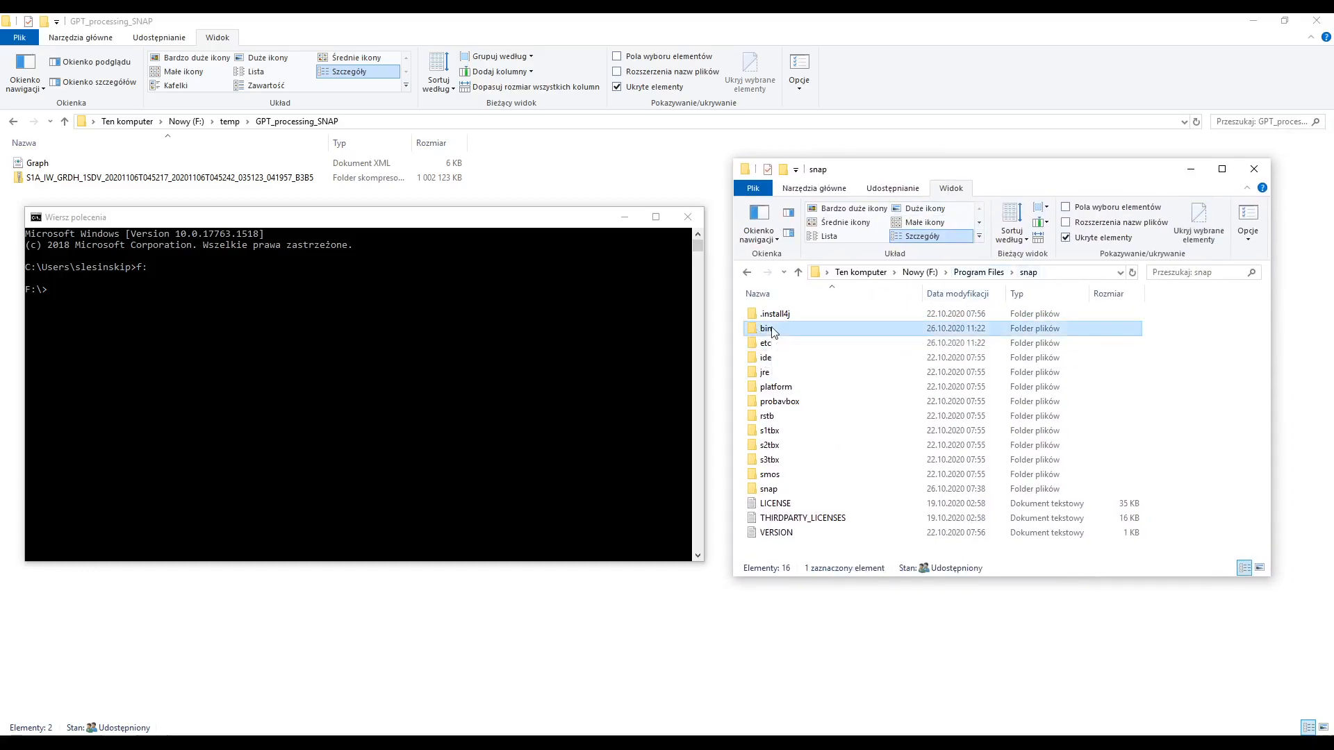
pyautogui.doubleClick(773, 332)
pyautogui.click(775, 337)
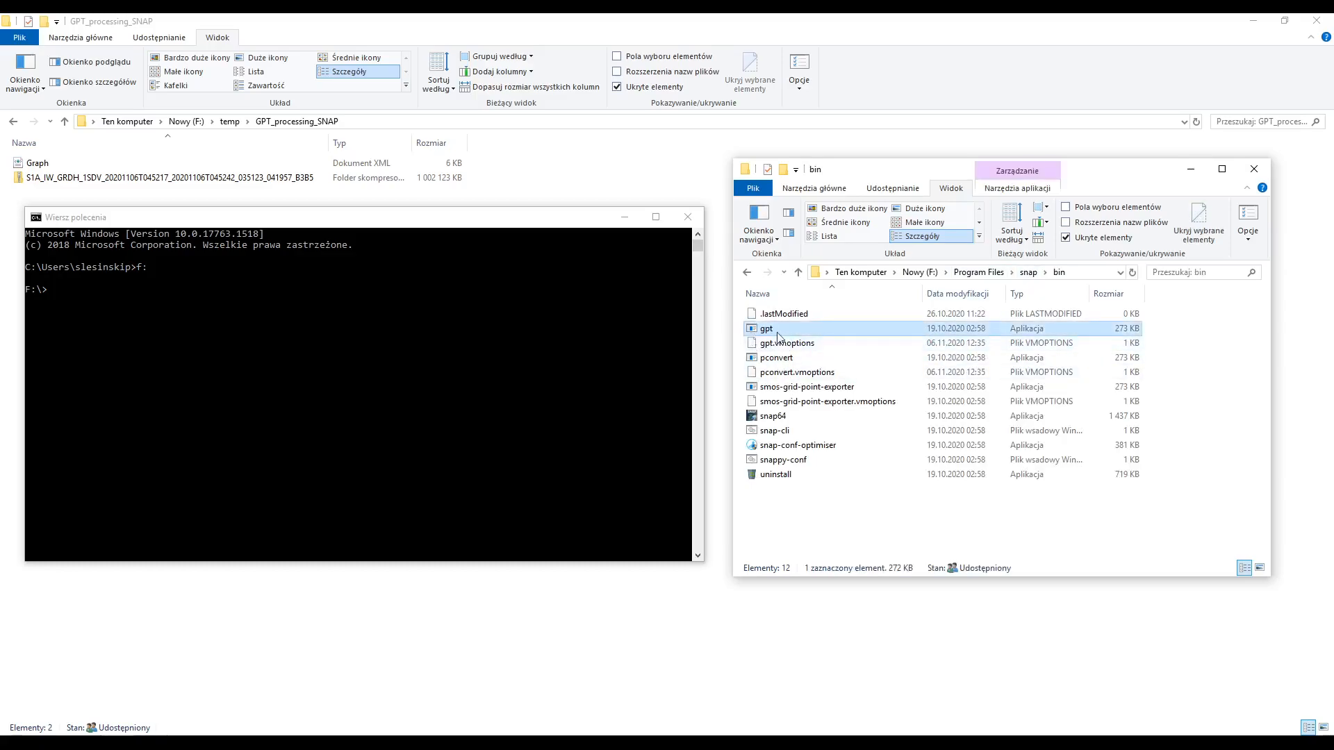
pyautogui.click(1082, 273)
pyautogui.hotkey('ctrl', 'c')
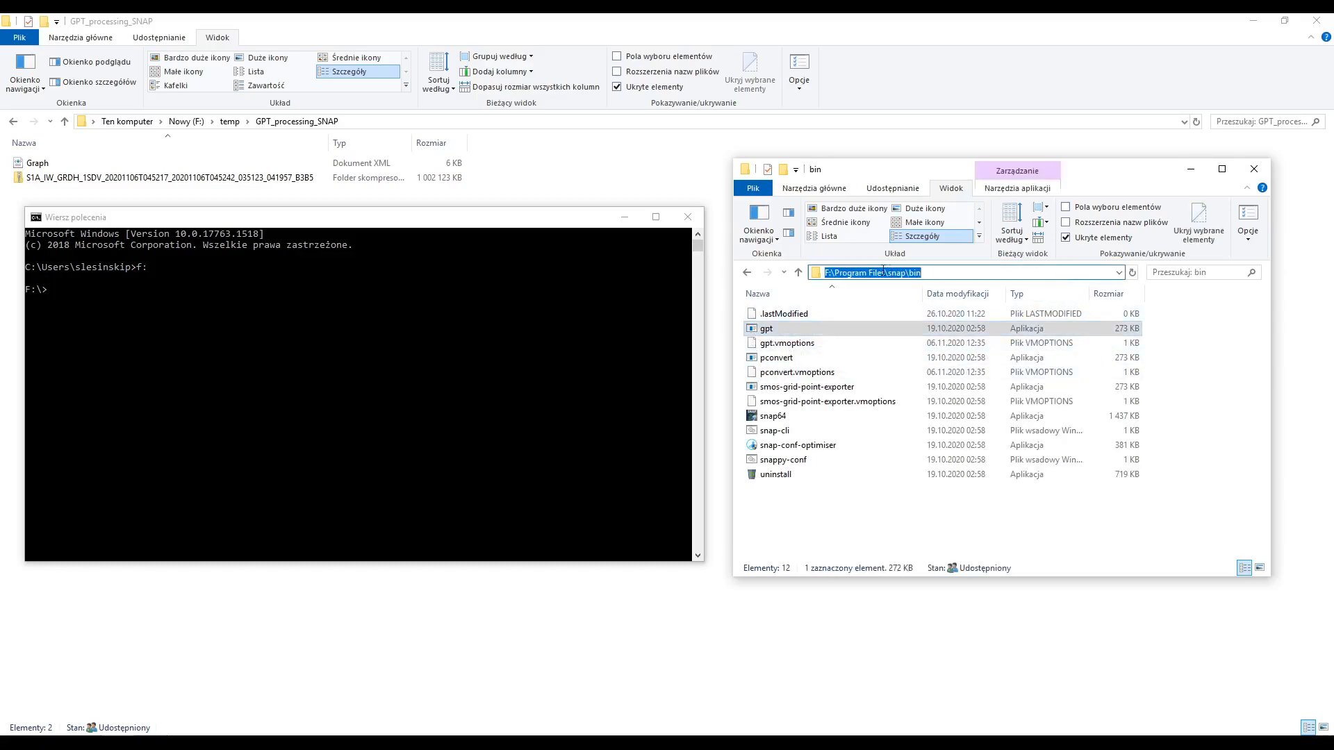
pyautogui.rightClick(881, 271)
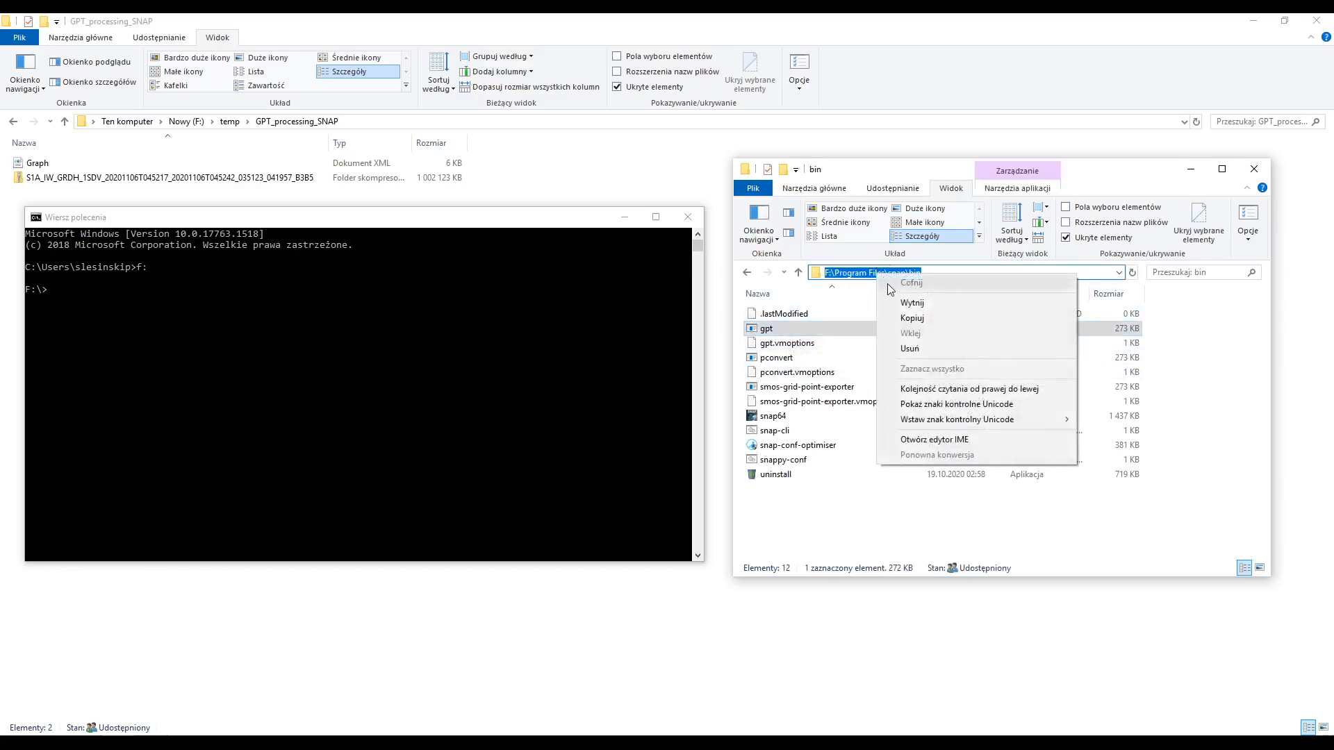
pyautogui.click(903, 319)
# Change the Command Prompt's working directory to F:\Program Files\snap\bin using the copied path
pyautogui.click(135, 222)
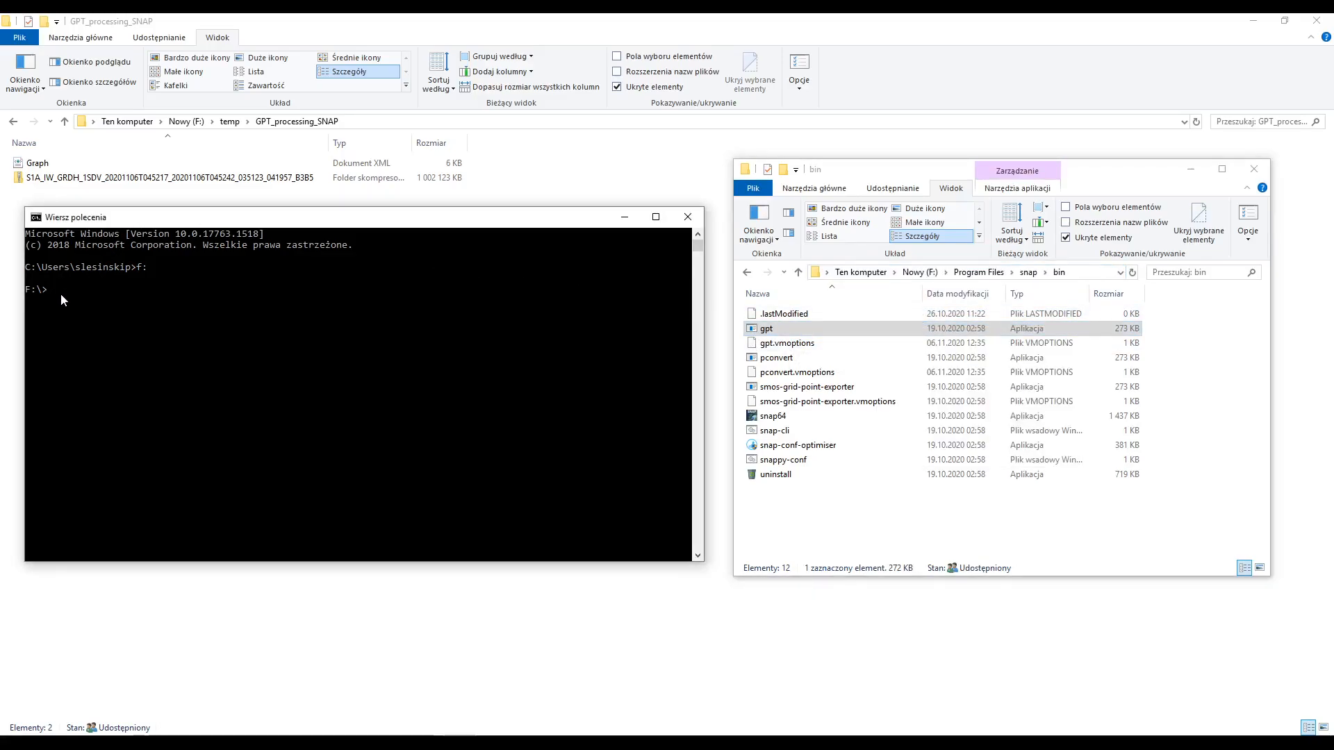
pyautogui.write('cd')
pyautogui.hotkey('ctrl', 'v')
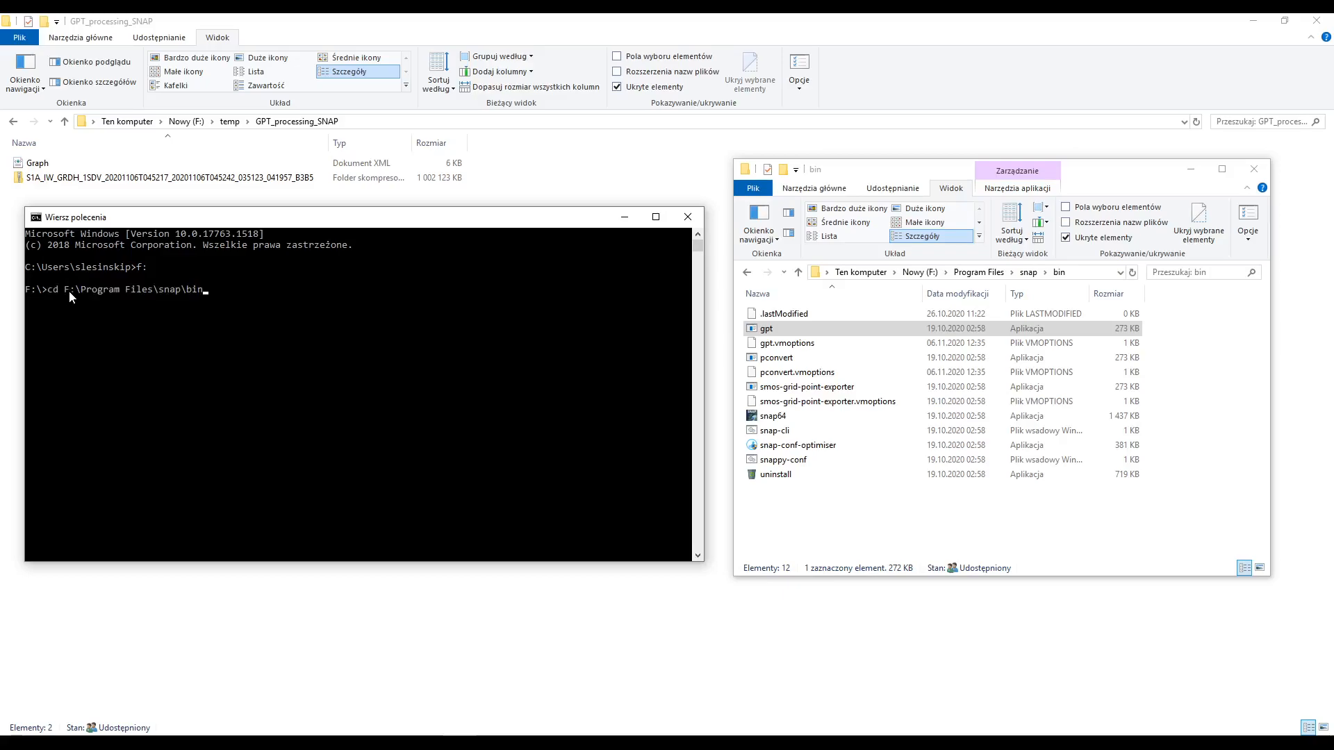
pyautogui.press('Return')
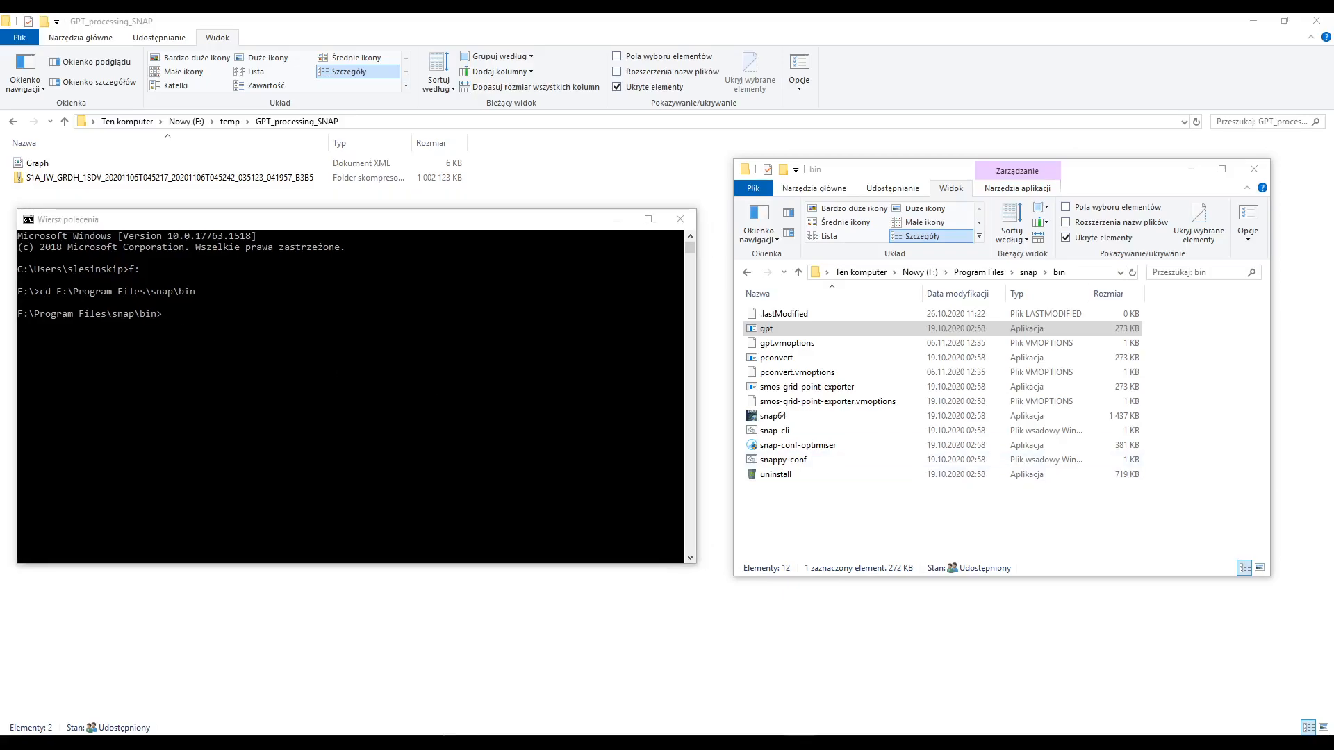
# Run gpt without arguments in the Command Prompt to print its usage help
pyautogui.moveTo(254, 223); pyautogui.dragTo(240, 220)
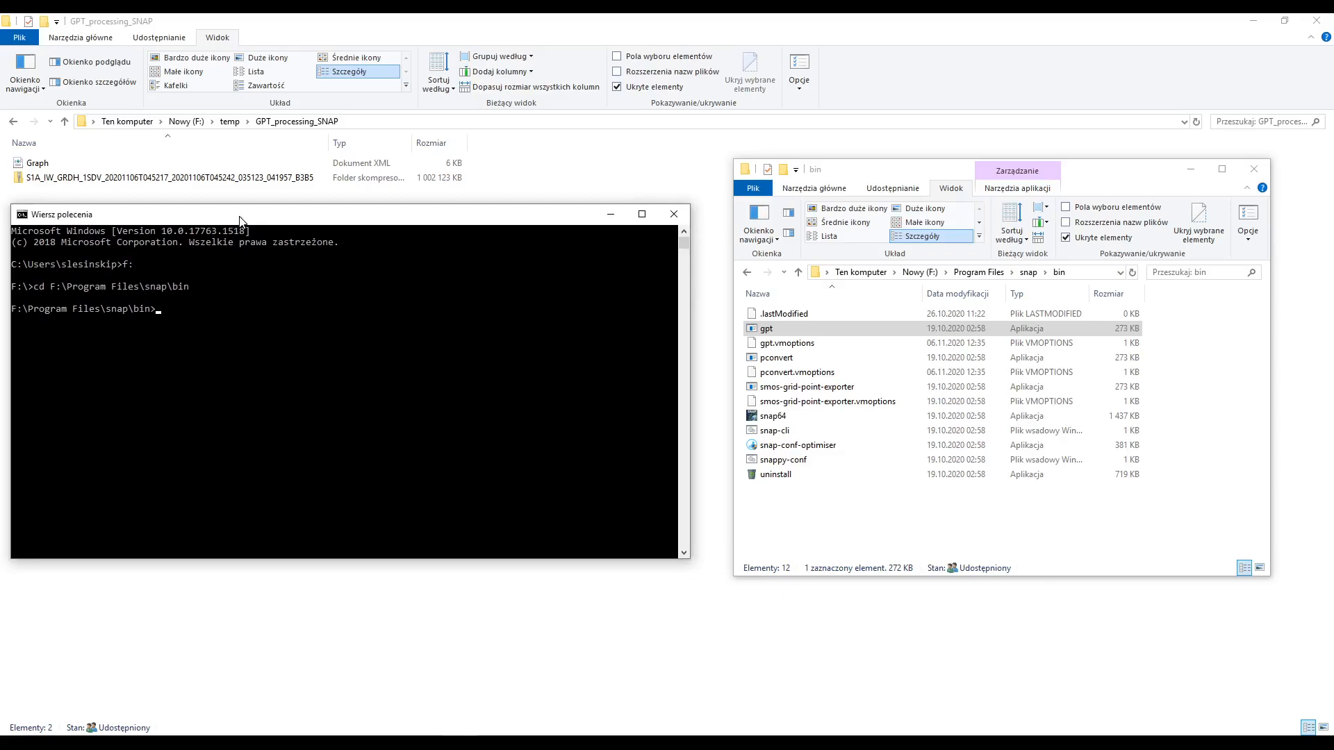
pyautogui.write('gpt')
pyautogui.press('Return')
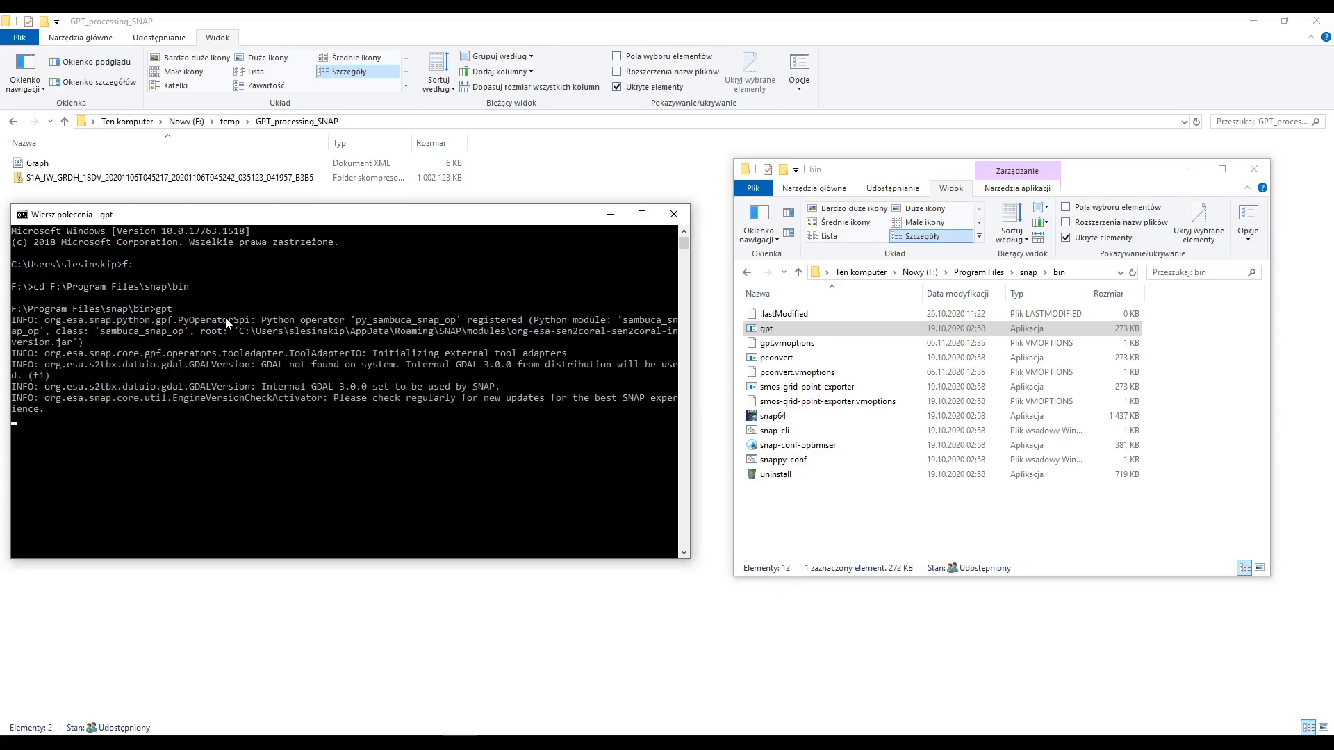
# Examine the printed gpt help, including its command options and the list of available operators
pyautogui.scroll(15, 159, 486)
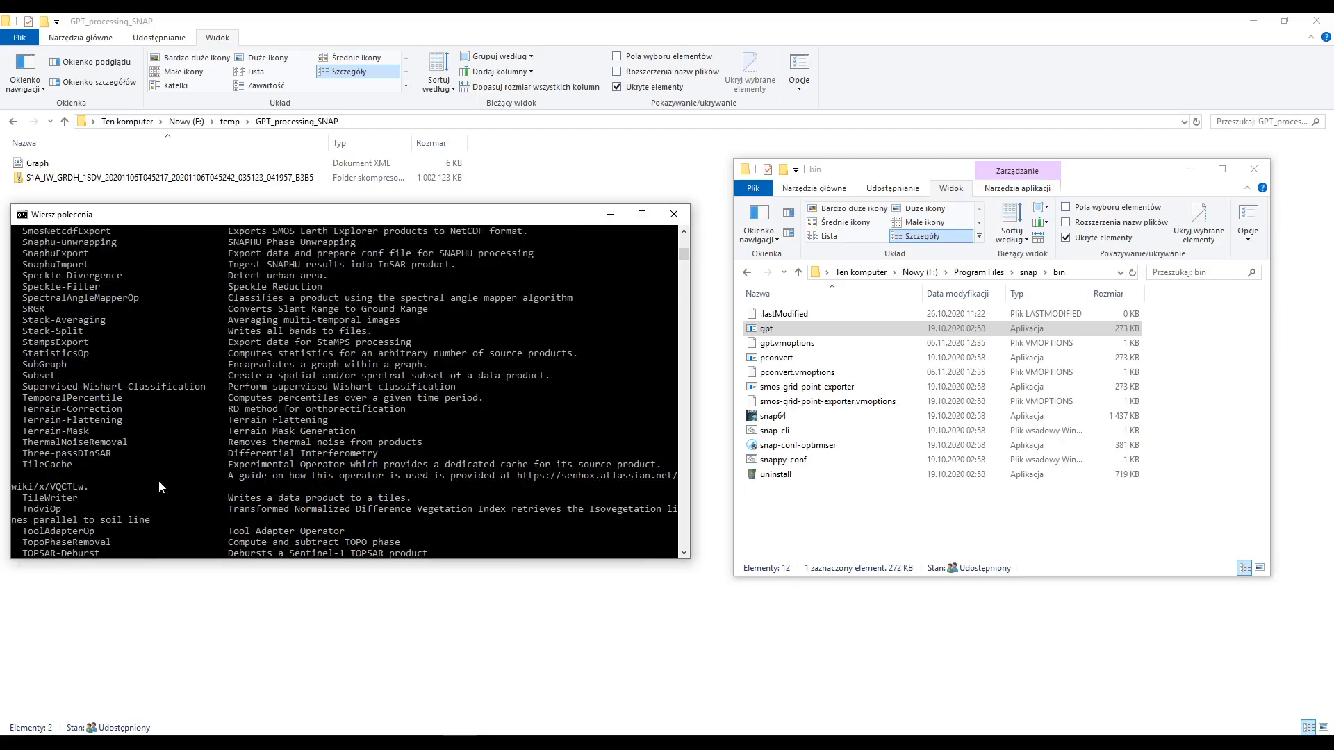
pyautogui.scroll(20, 158, 481)
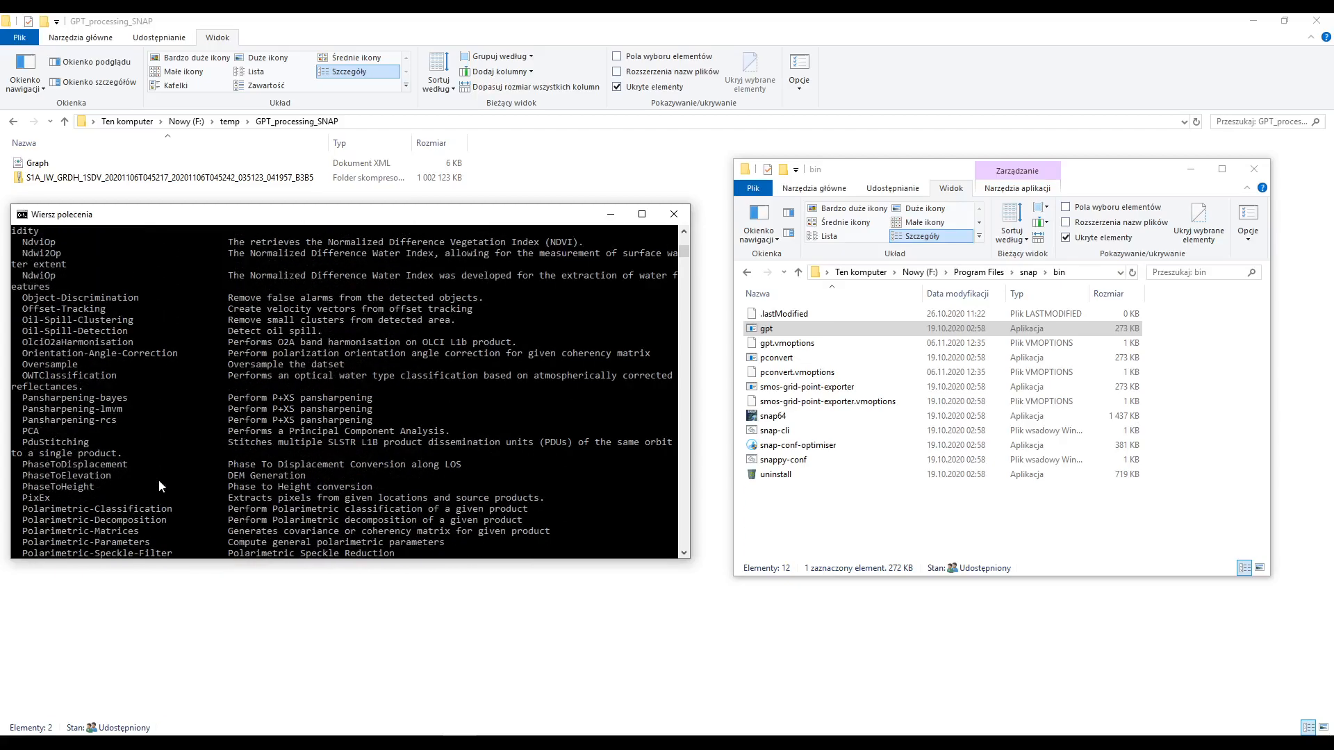
pyautogui.scroll(20, 157, 478)
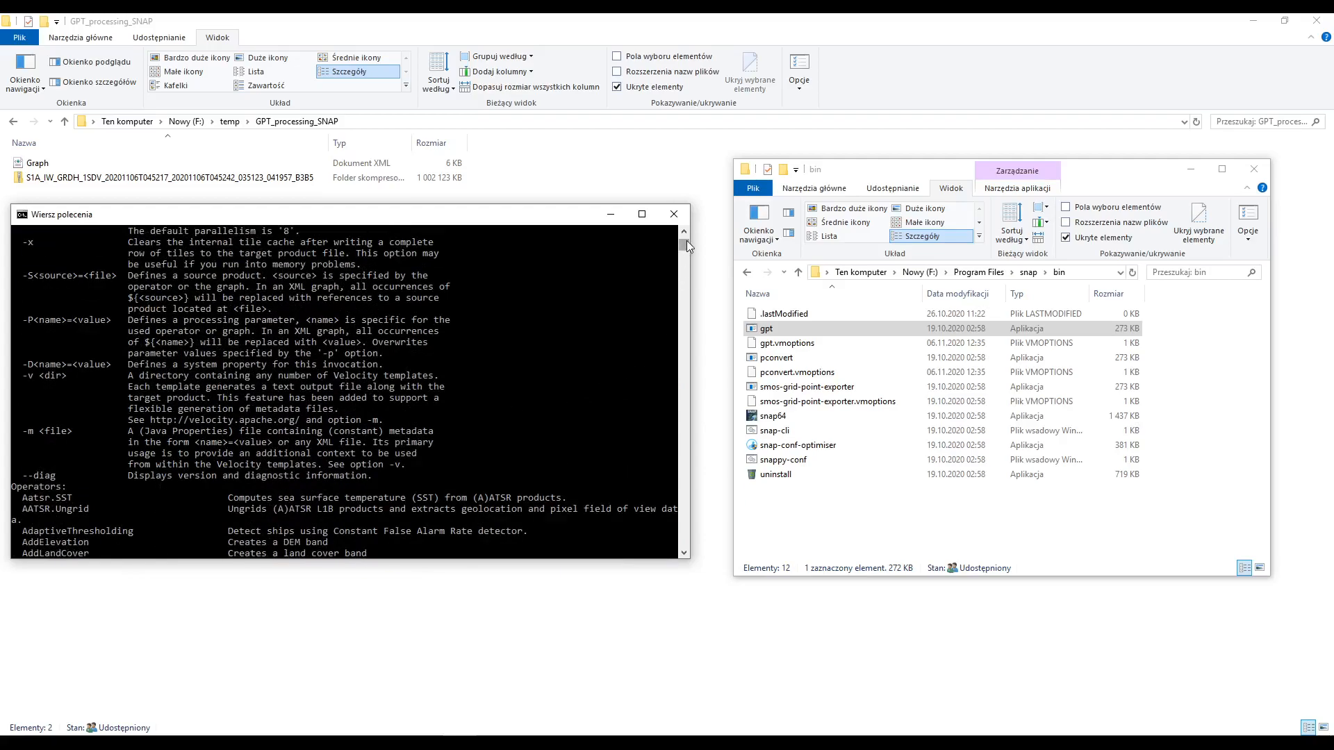
pyautogui.moveTo(686, 241); pyautogui.dragTo(694, 347)
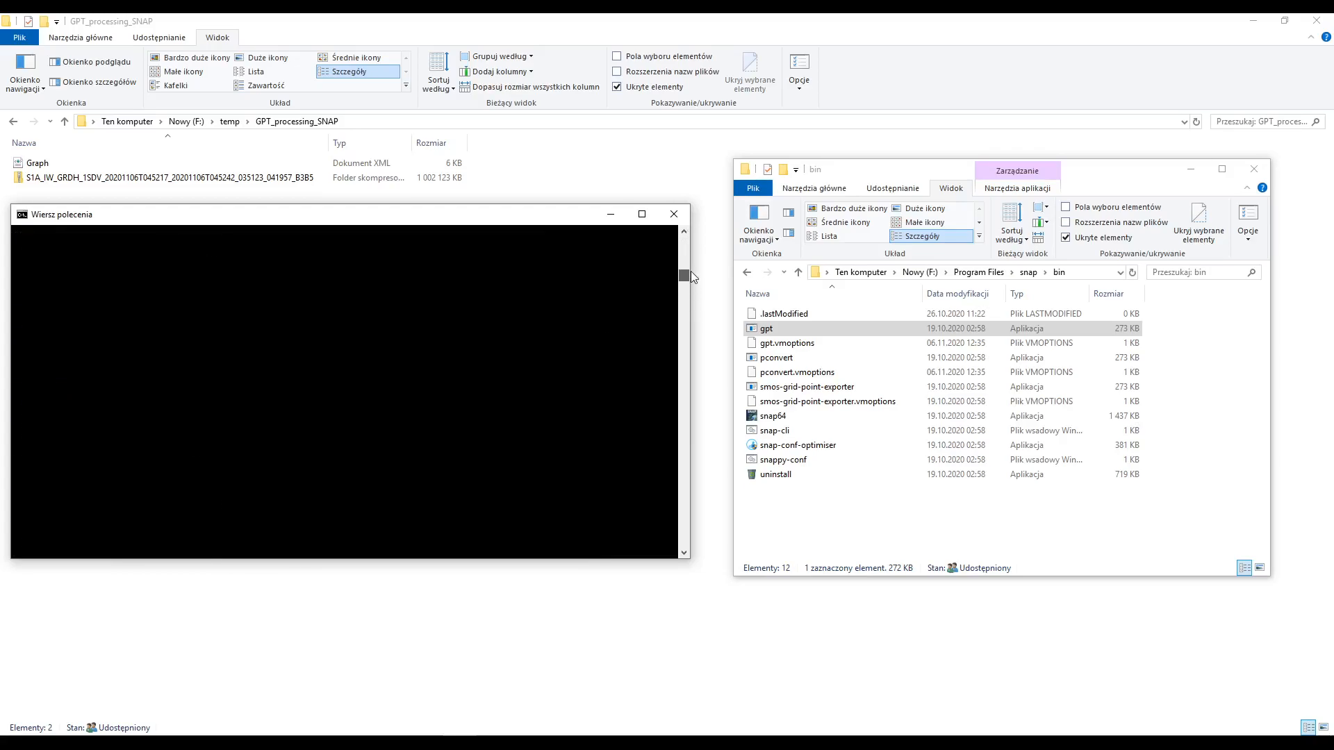
pyautogui.moveTo(690, 251); pyautogui.dragTo(690, 248)
pyautogui.scroll(-20, 556, 380)
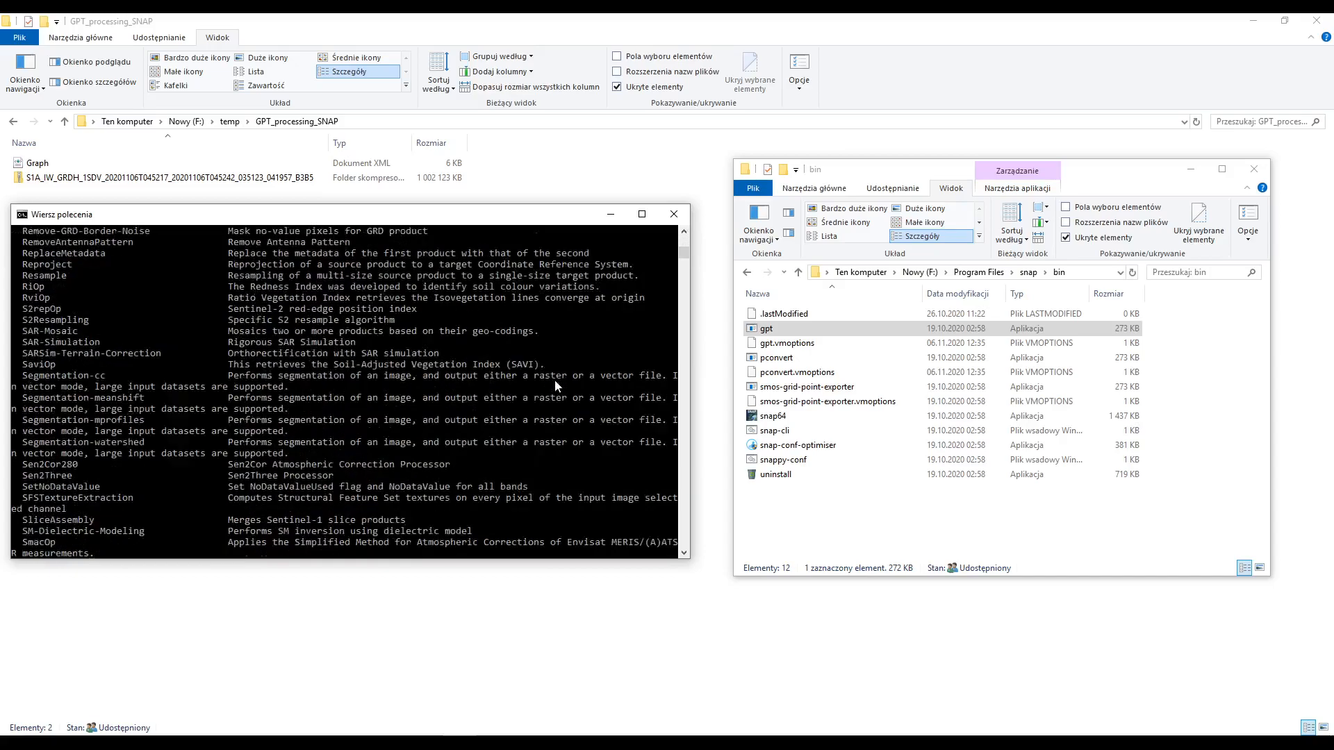
pyautogui.scroll(-11, 555, 386)
pyautogui.scroll(3, 555, 386)
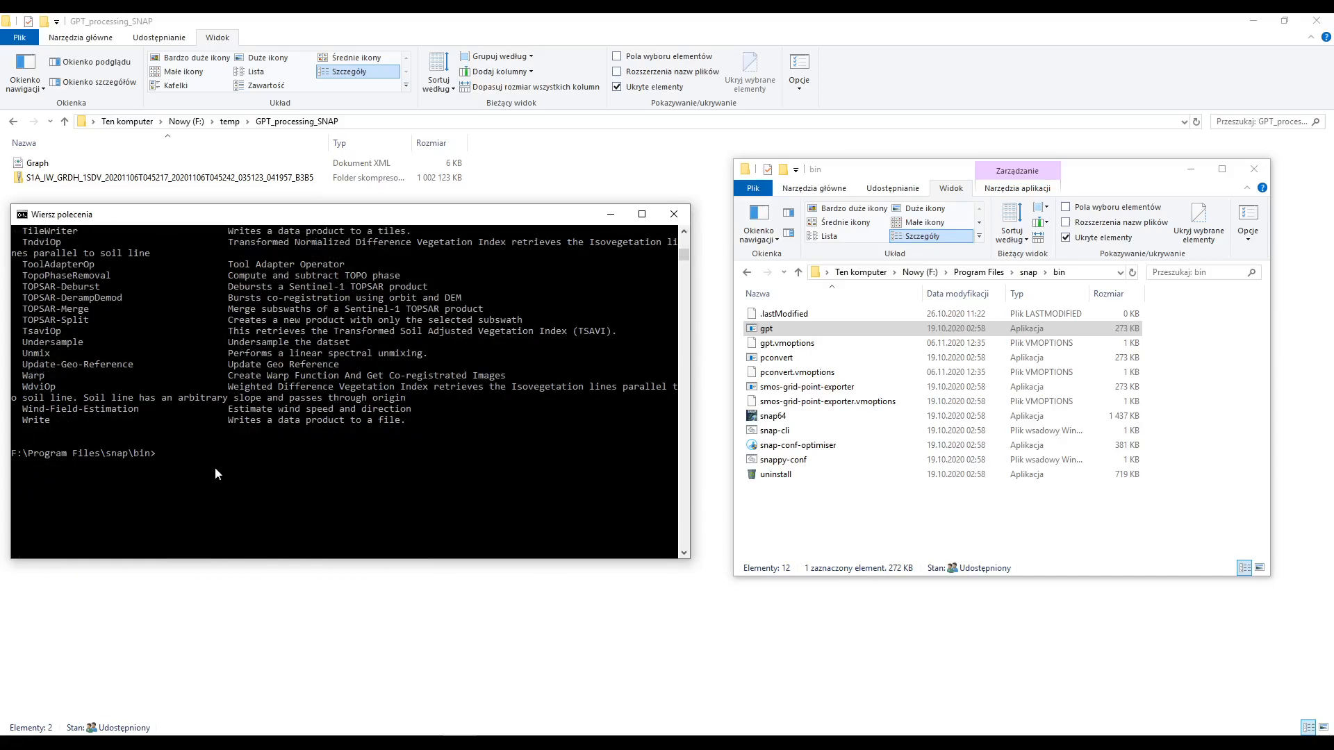
# Copy the path of the folder containing the Graph file, F:\temp\GPT_processing_SNAP
pyautogui.click(208, 165)
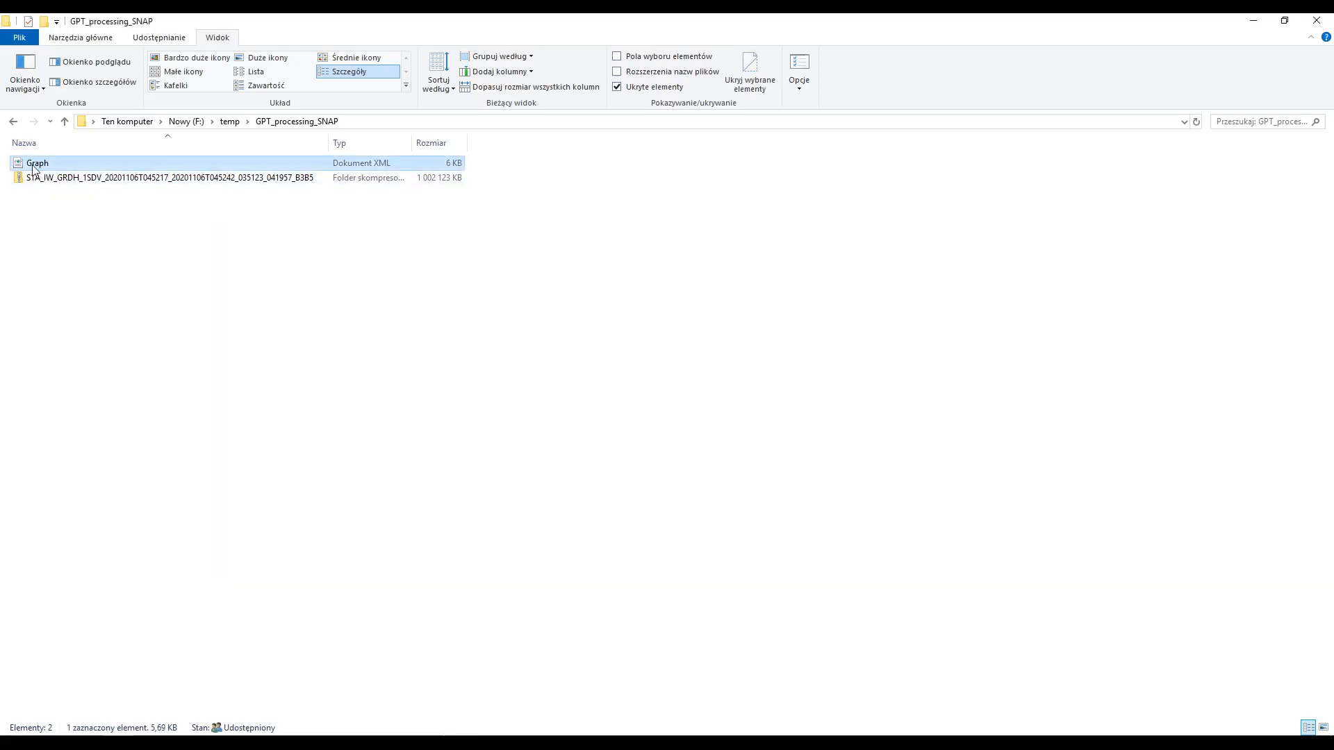
pyautogui.click(354, 123)
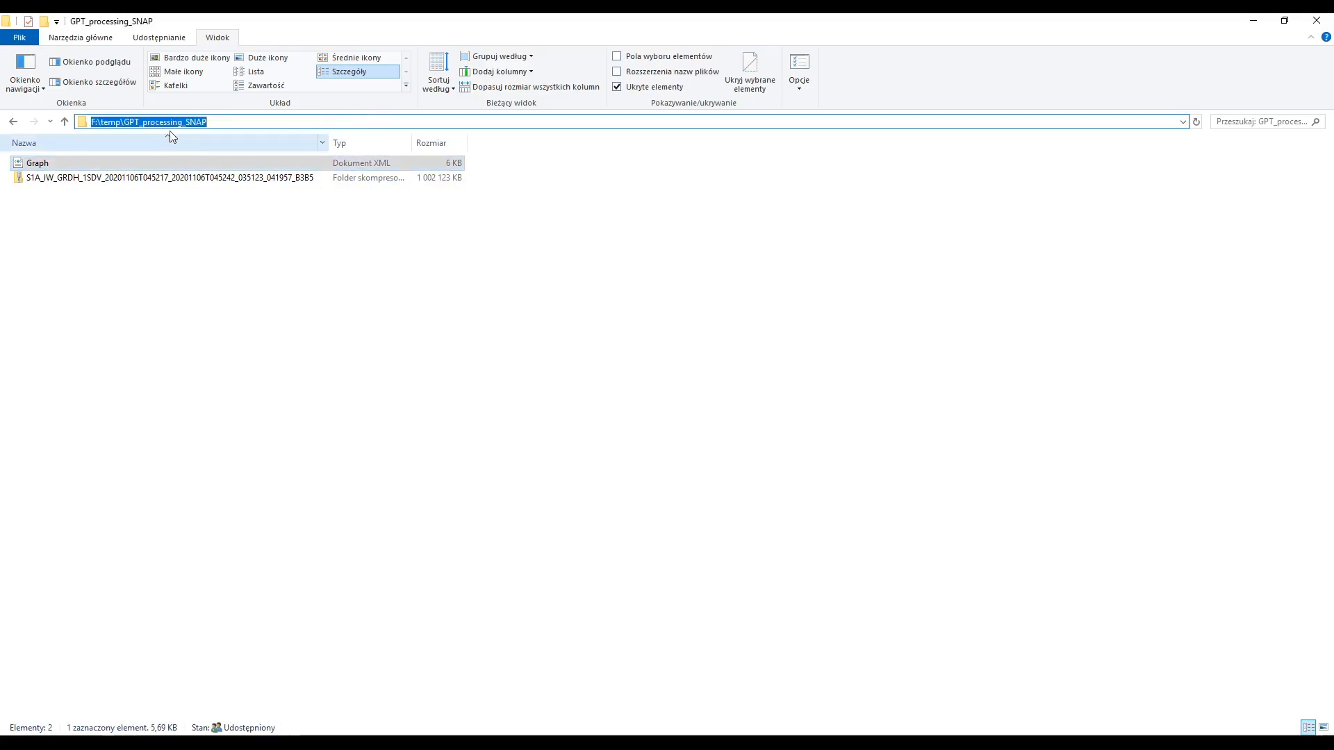
pyautogui.rightClick(170, 126)
pyautogui.click(200, 170)
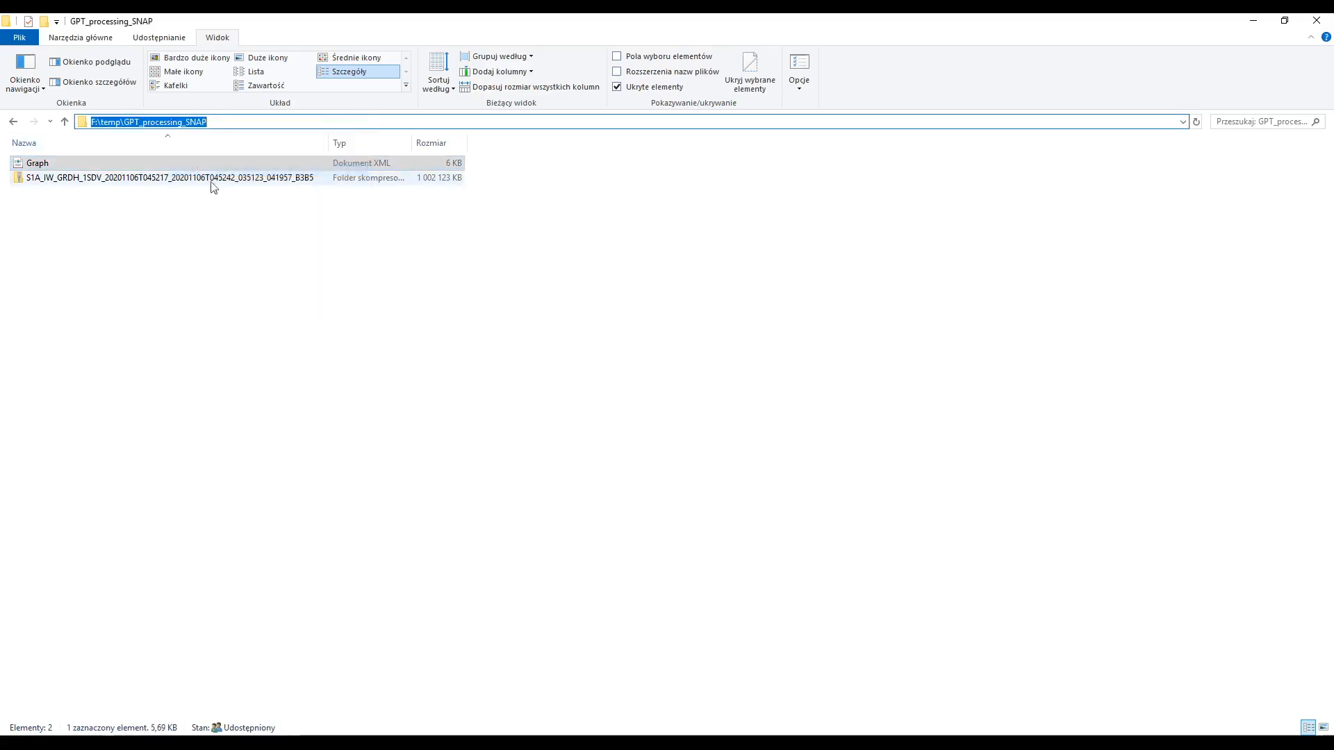
# Process the saved graph from the Command Prompt by running gpt F:\temp\GPT_processing_SNAP\Graph.xml
pyautogui.click(461, 741)
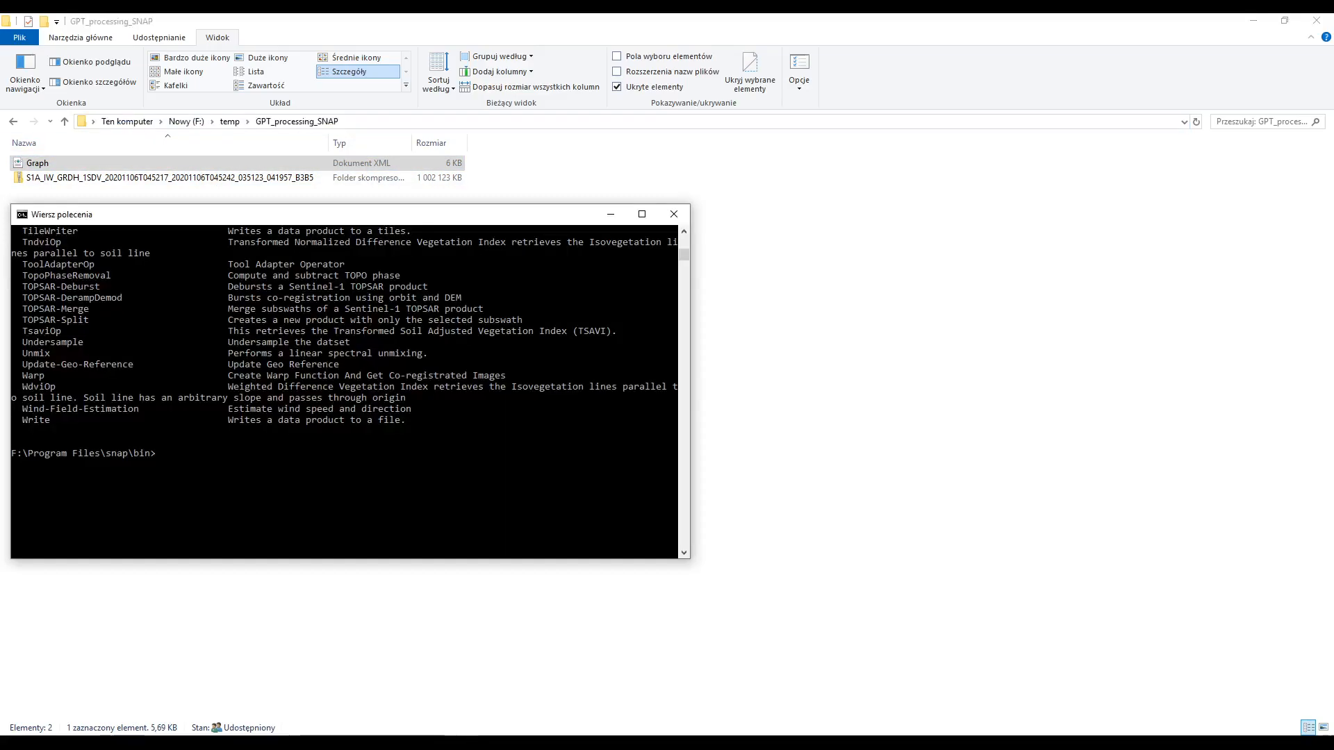
pyautogui.write('gpt')
pyautogui.rightClick(204, 456)
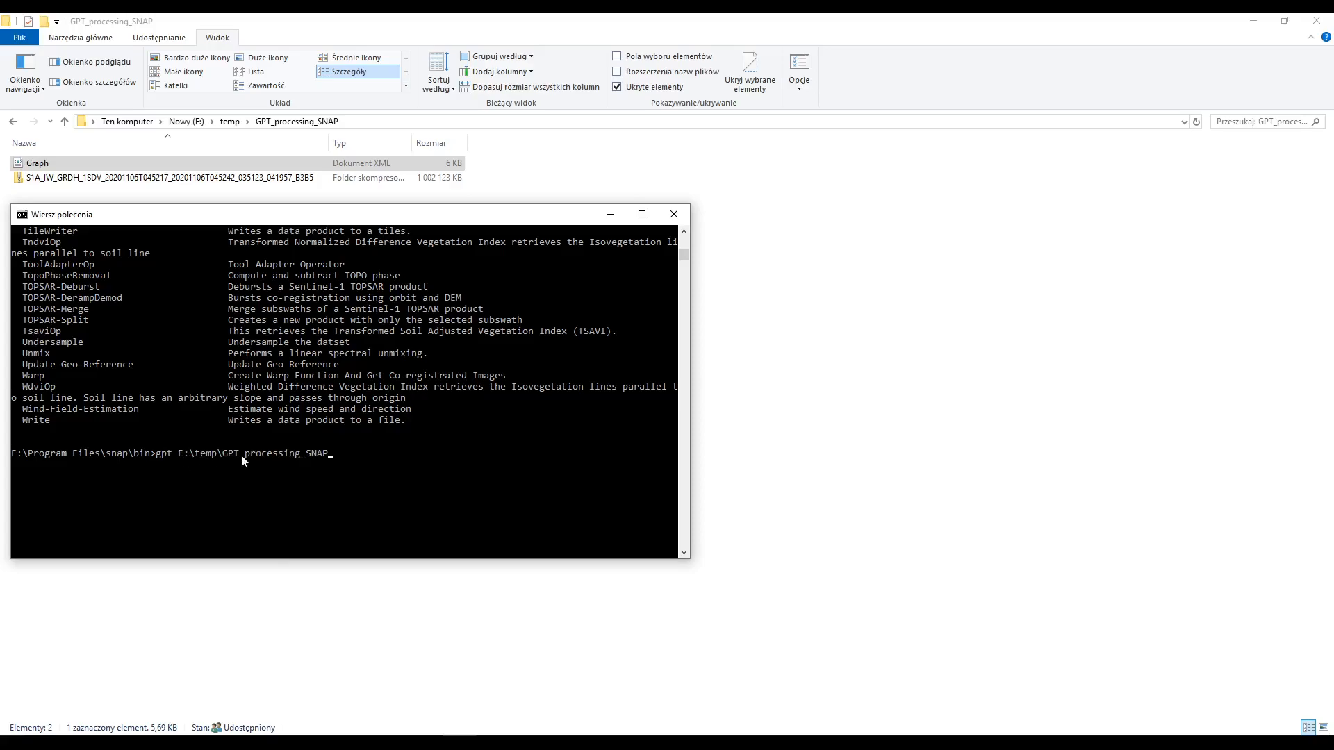
pyautogui.write('\\Graph.xml')
pyautogui.moveTo(450, 221); pyautogui.dragTo(483, 292)
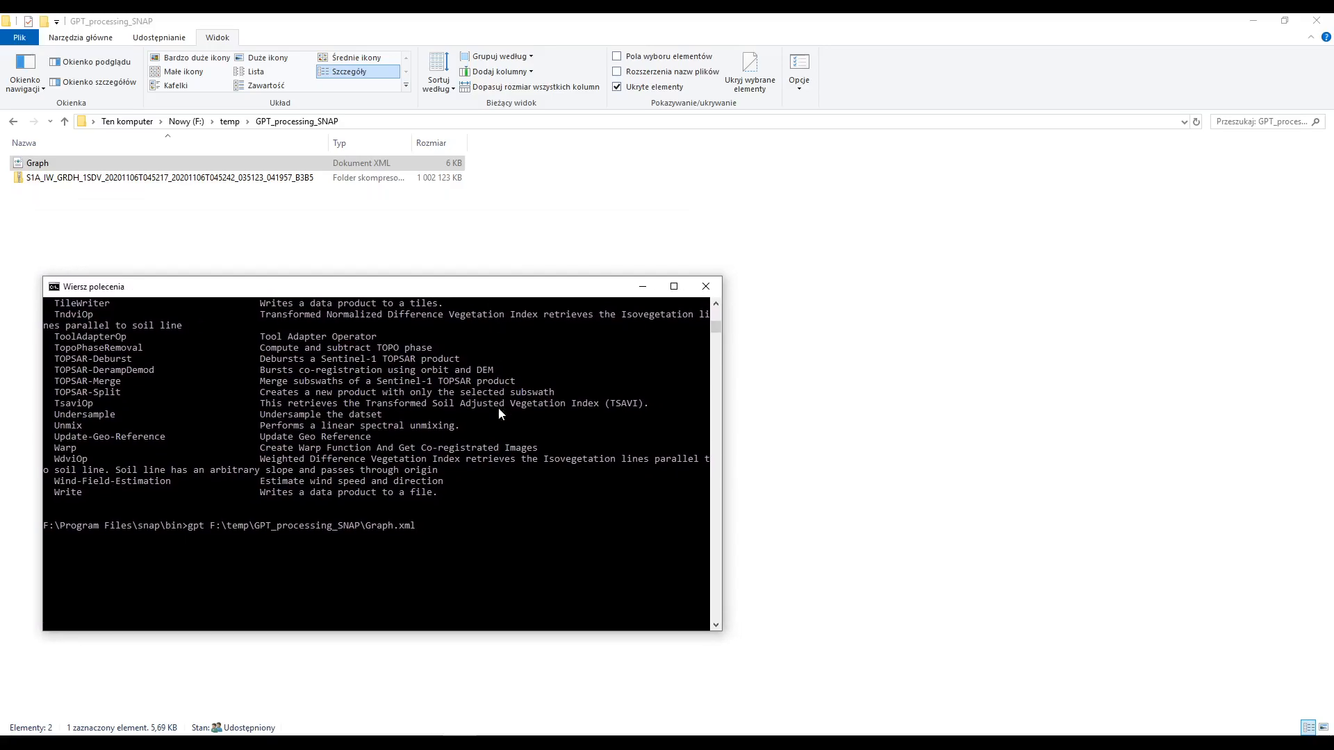
pyautogui.press('Return')
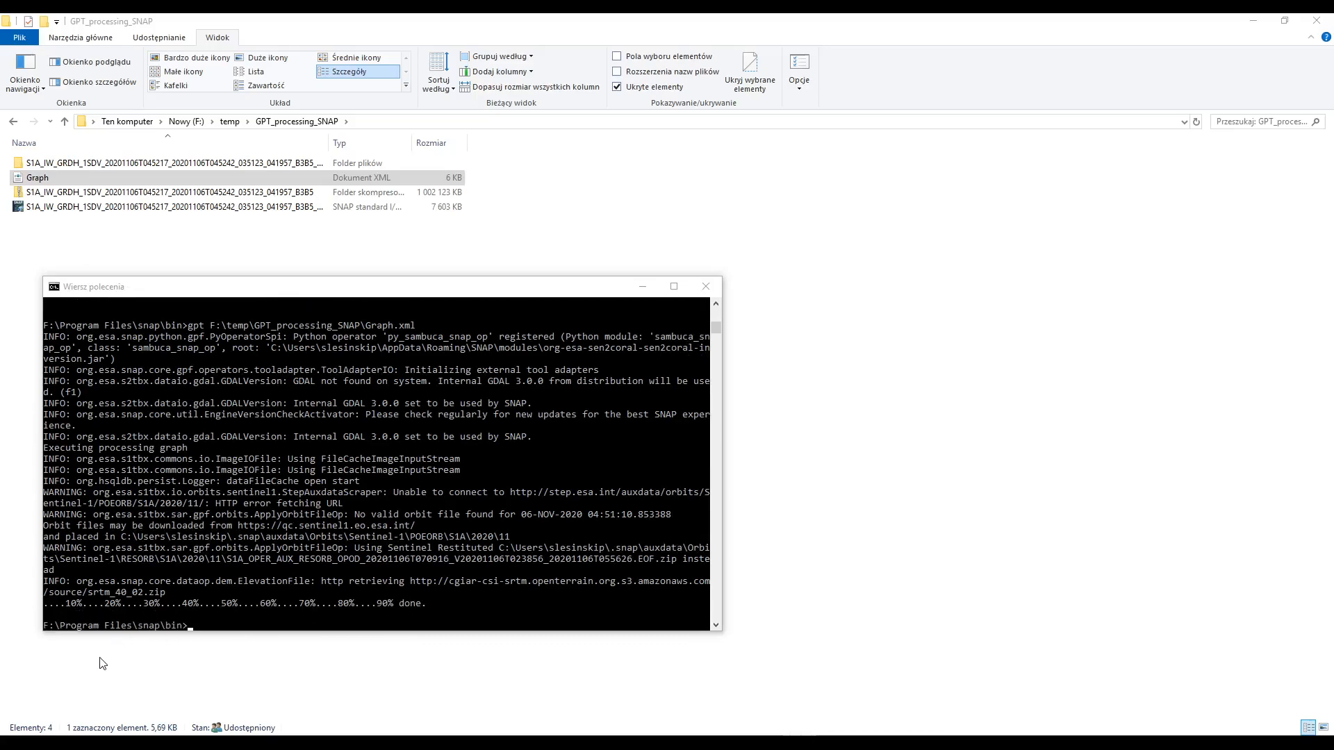
# End the Command Prompt session with the exit command
pyautogui.click(296, 301)
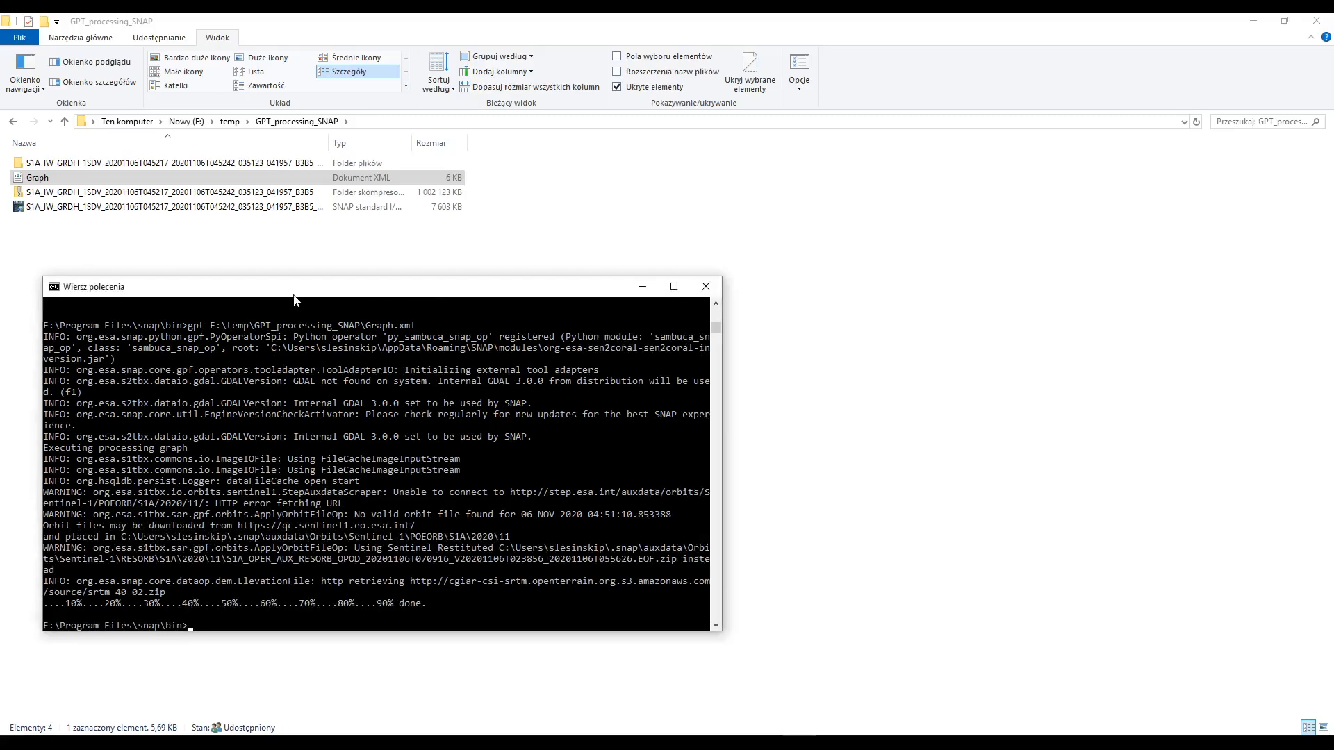
pyautogui.write('exit')
pyautogui.press('Return')
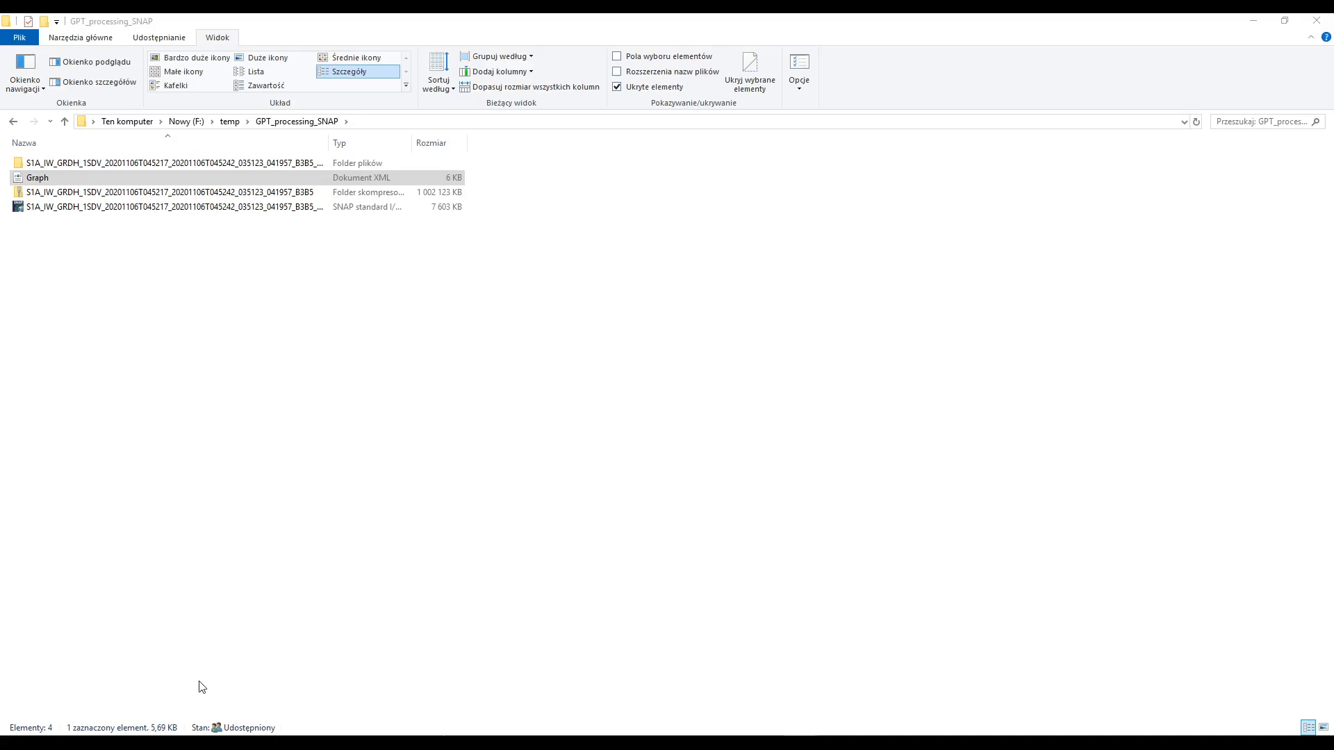
# Inspect the processing output in the GPT_processing_SNAP folder, including the contents of the Orb_Cal_TC.data folder and the matching BEAM-DIMAP file
pyautogui.click(70, 208)
pyautogui.doubleClick(69, 164)
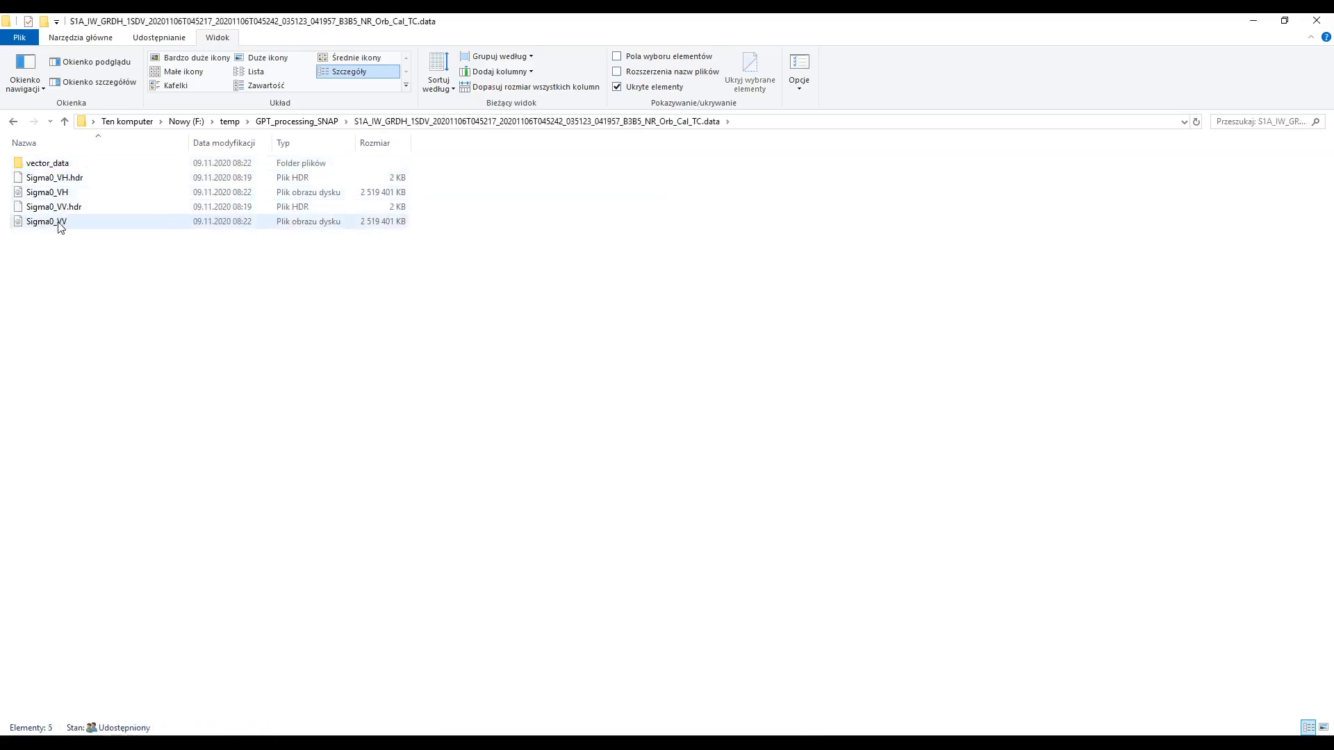
pyautogui.click(64, 122)
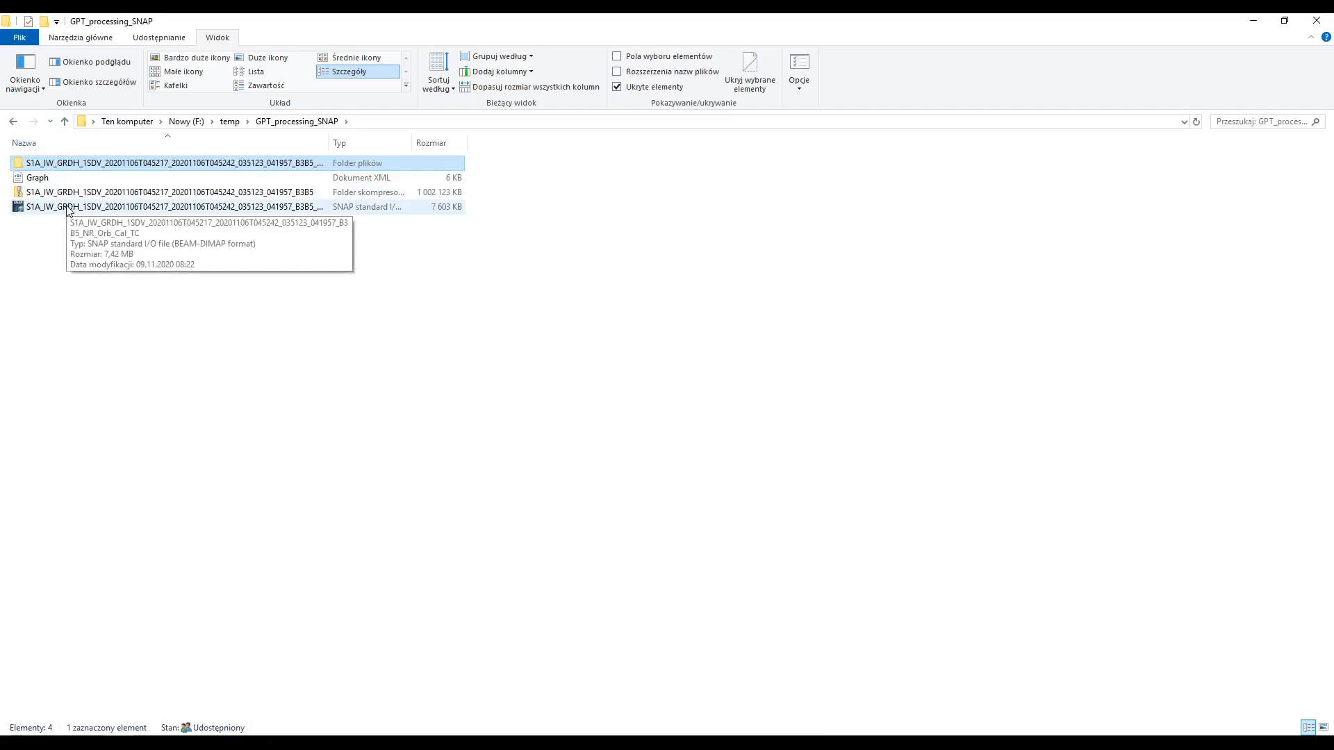
pyautogui.click(69, 208)
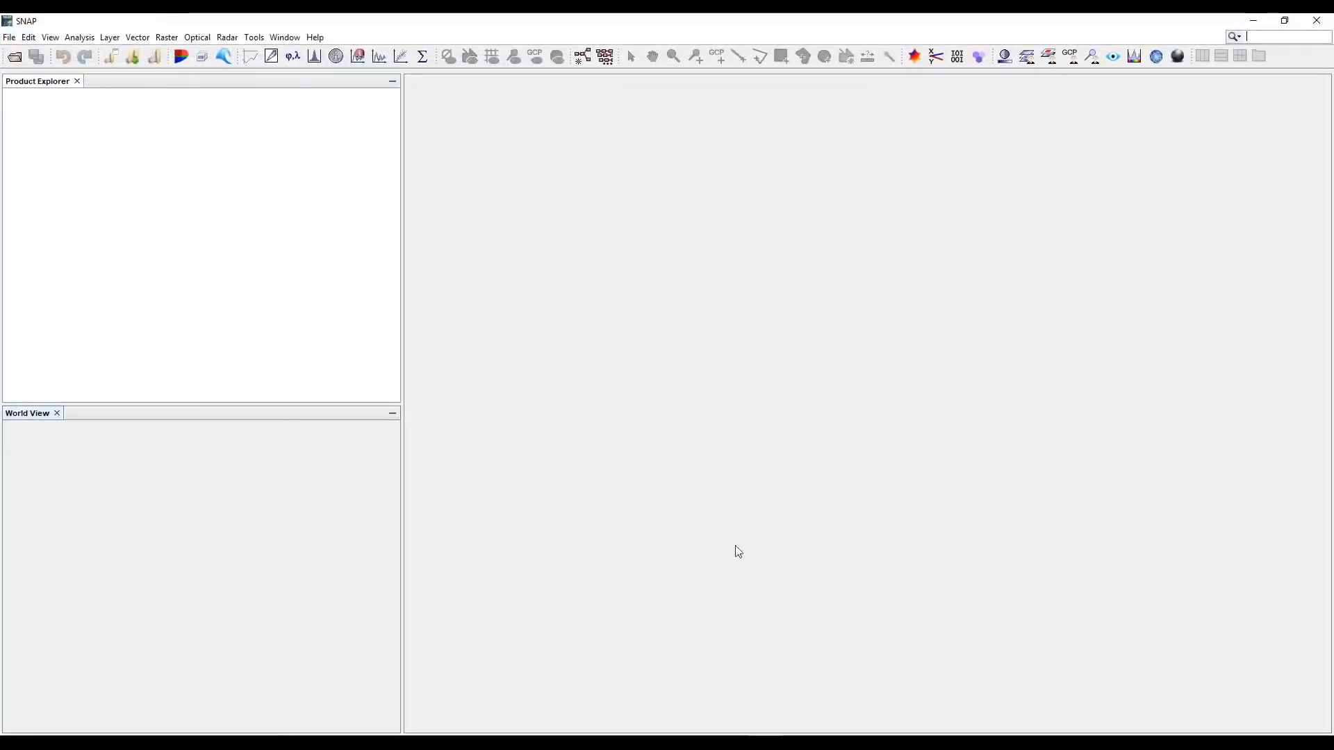
# Switch to SNAP and open the processed product S1A_IW_GRDH_1SDV_20201106T045217_20201106T045242_035123_041957_B3B5_NR_Orb_Cal_TC.dim from the GPT_processing_SNAP folder
pyautogui.doubleClick(34, 92)
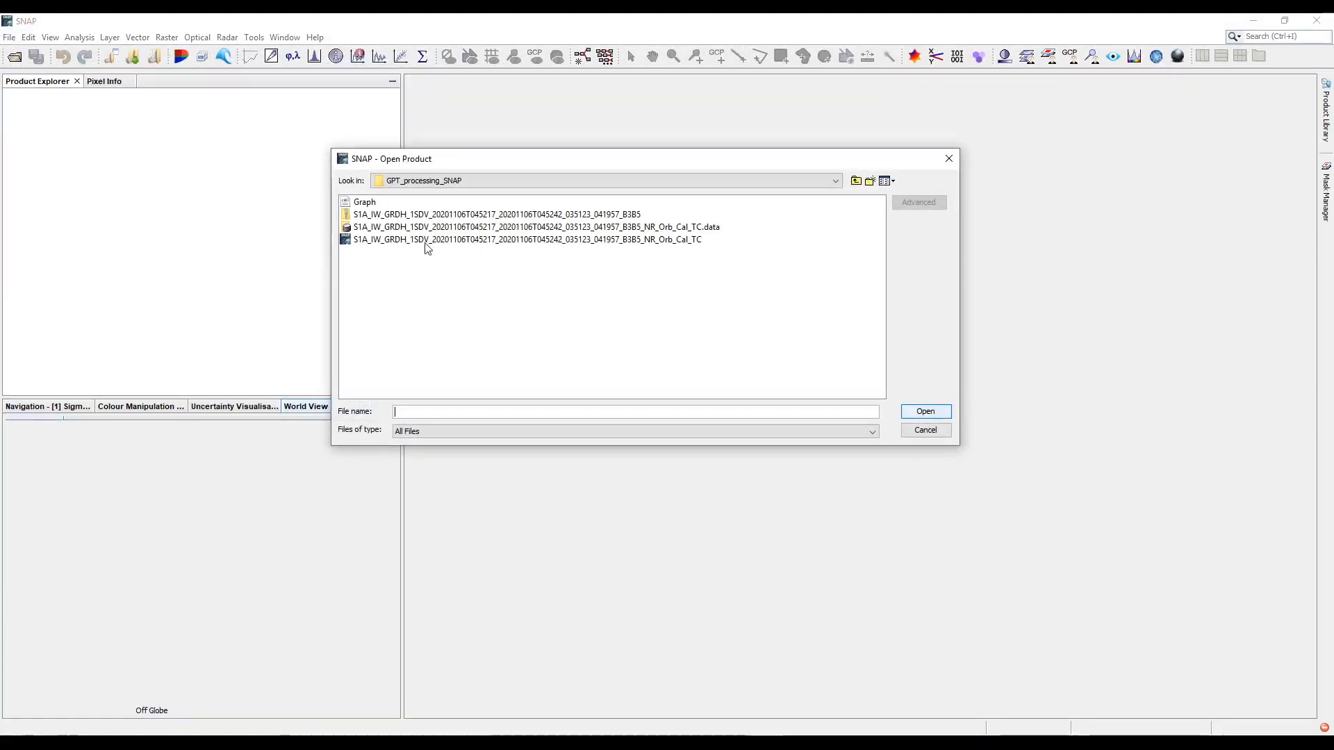
pyautogui.click(455, 240)
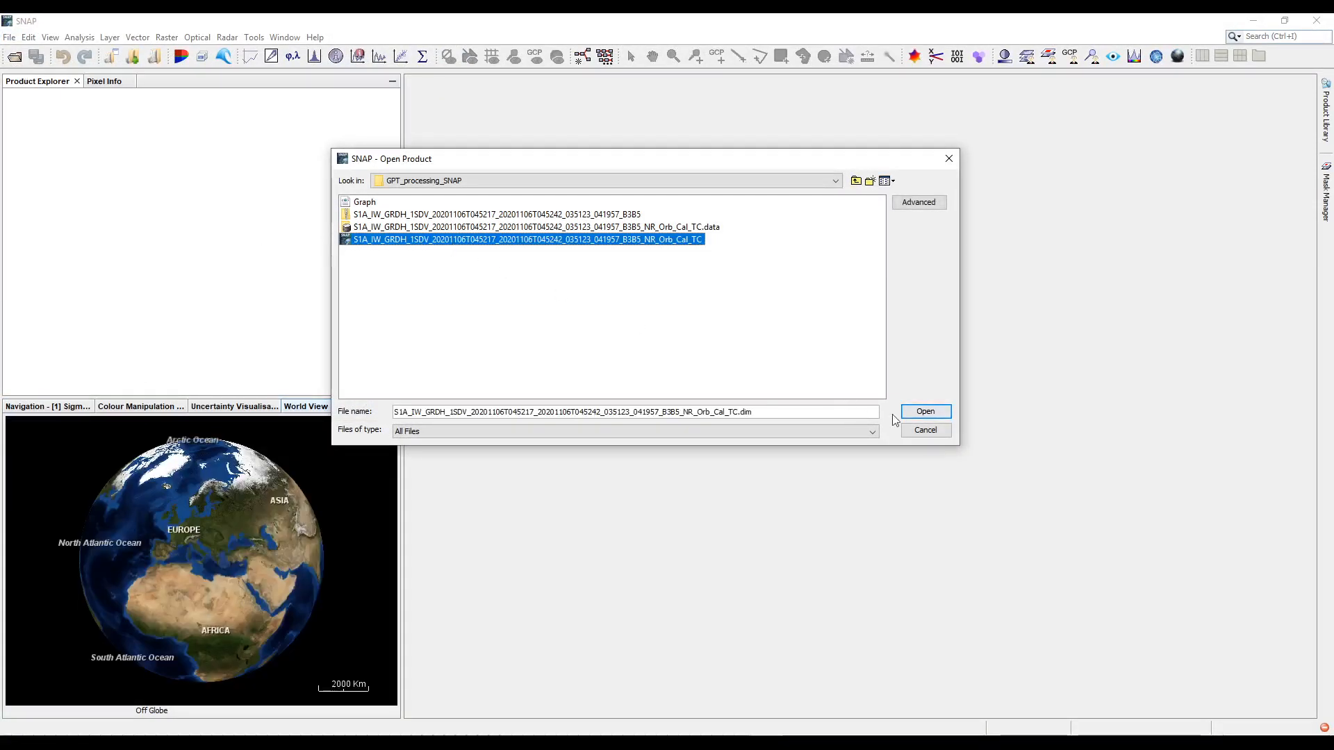
pyautogui.click(915, 411)
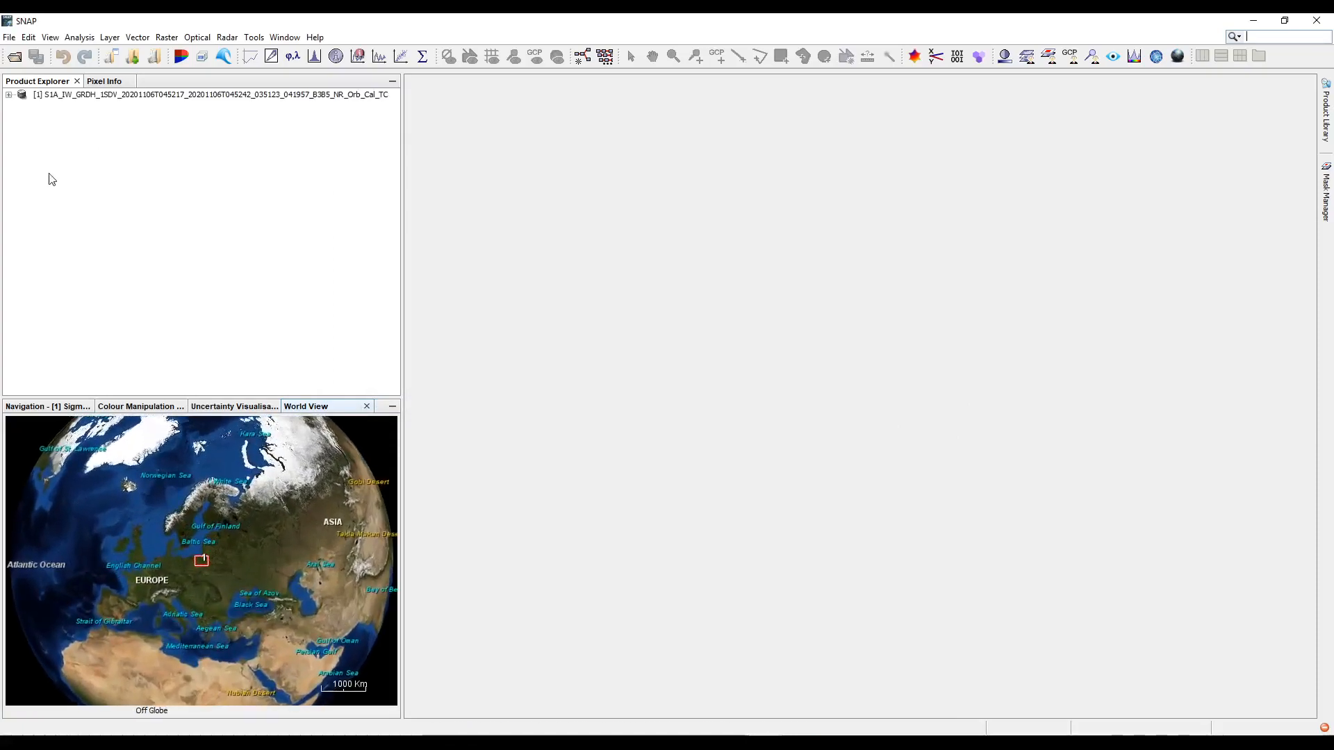
# Expand the opened product's Bands group and display the Sigma0_VH band as an image
pyautogui.click(8, 94)
pyautogui.click(22, 132)
pyautogui.doubleClick(77, 145)
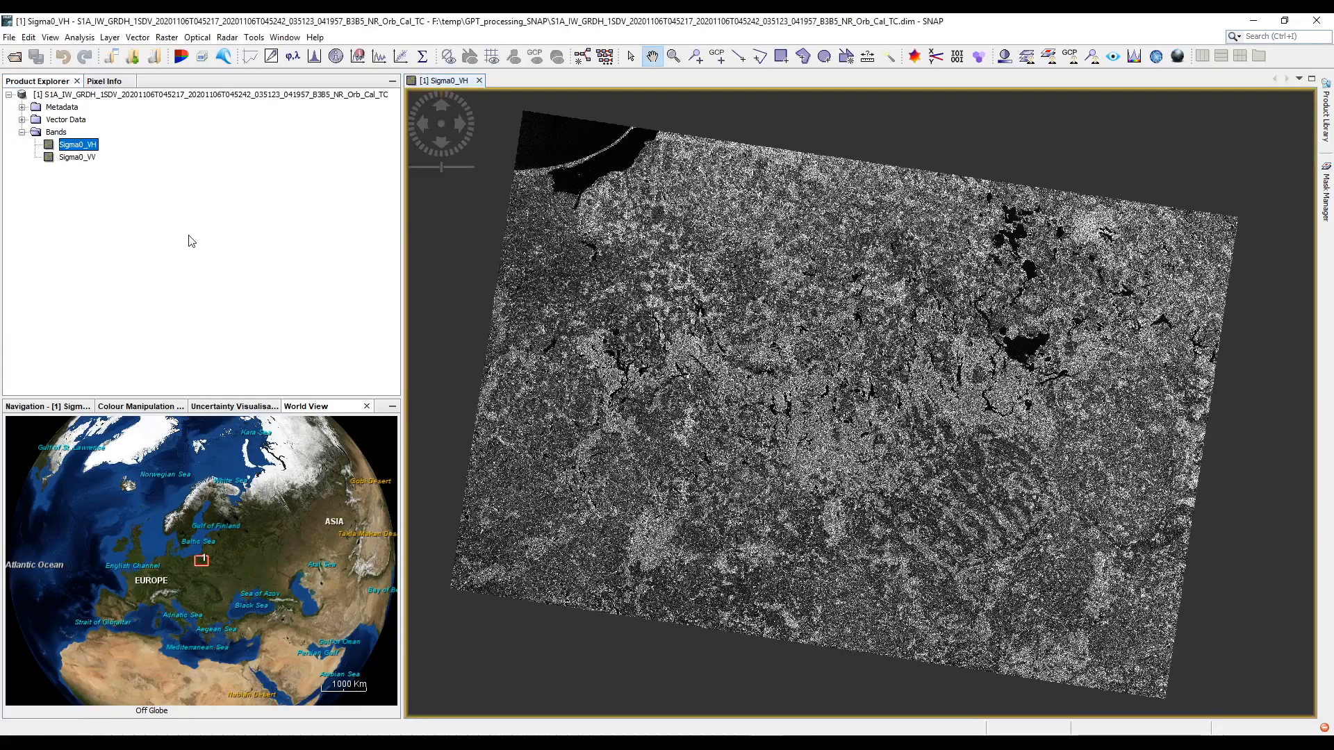